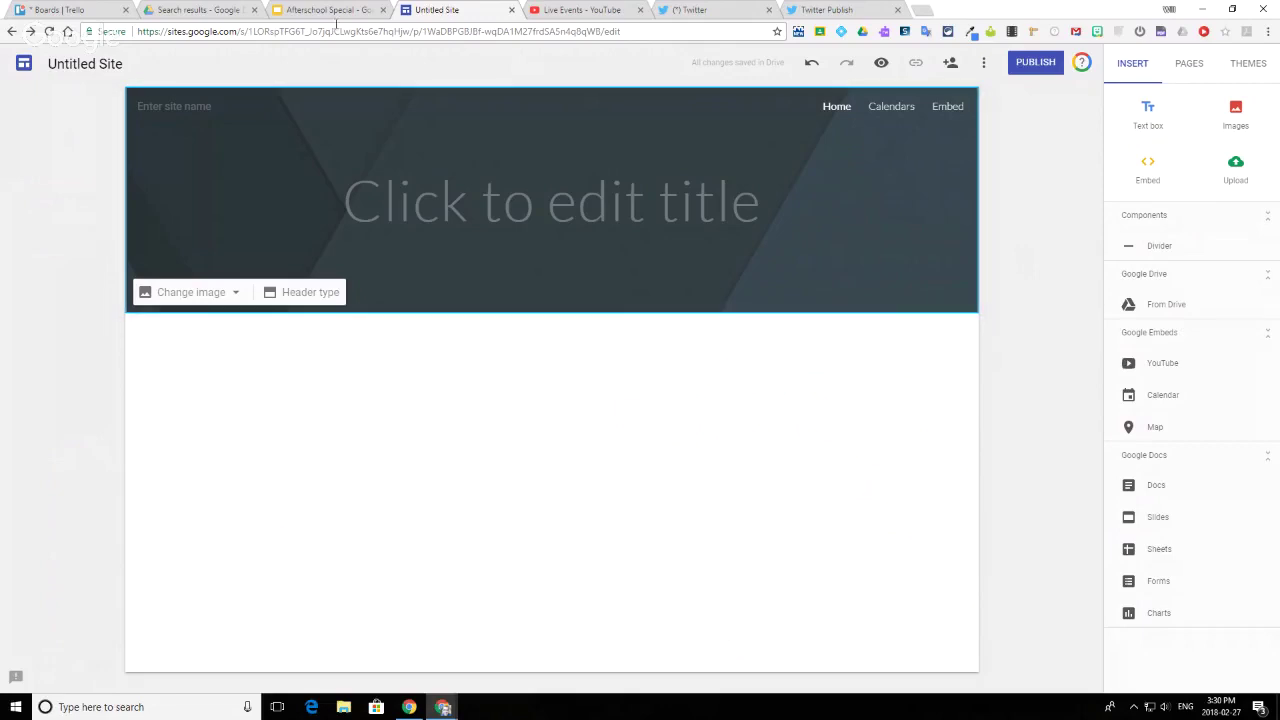
Switch to Google Drive, find Google Sites among the additional new-file types, and return to the untitled site
left_click(212, 10)
left_click(47, 105)
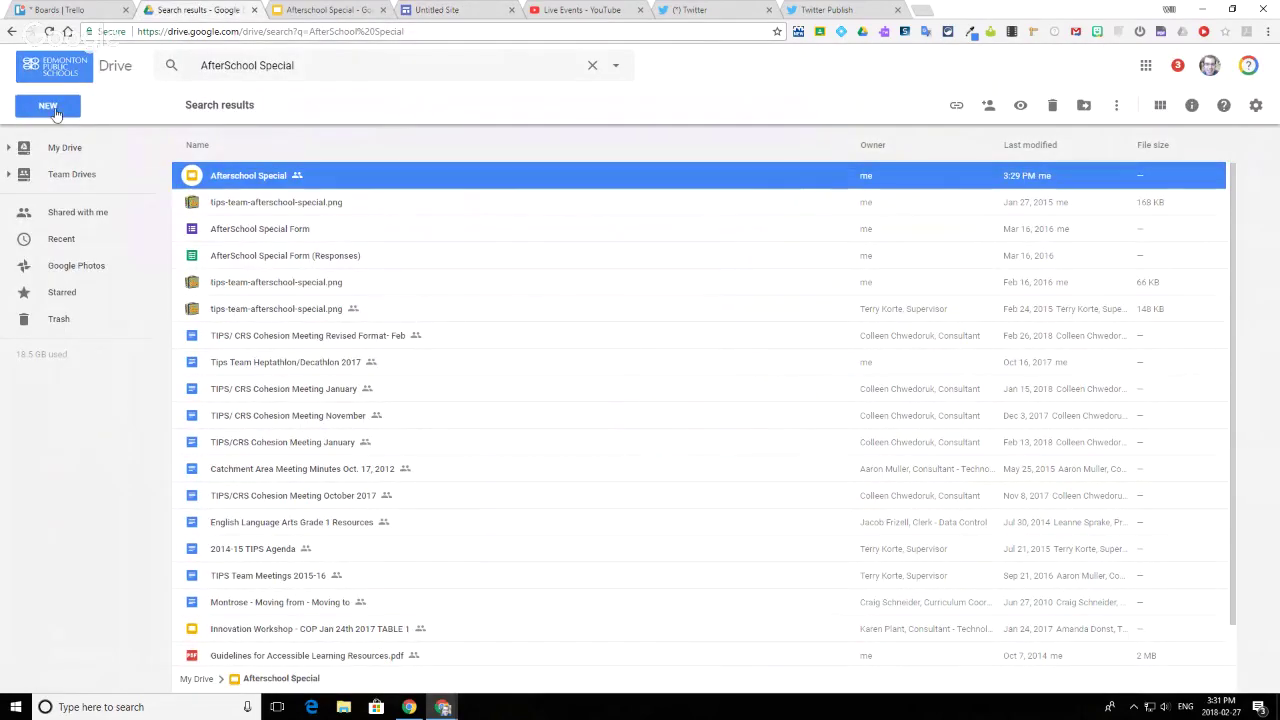
mouse_move(70, 293)
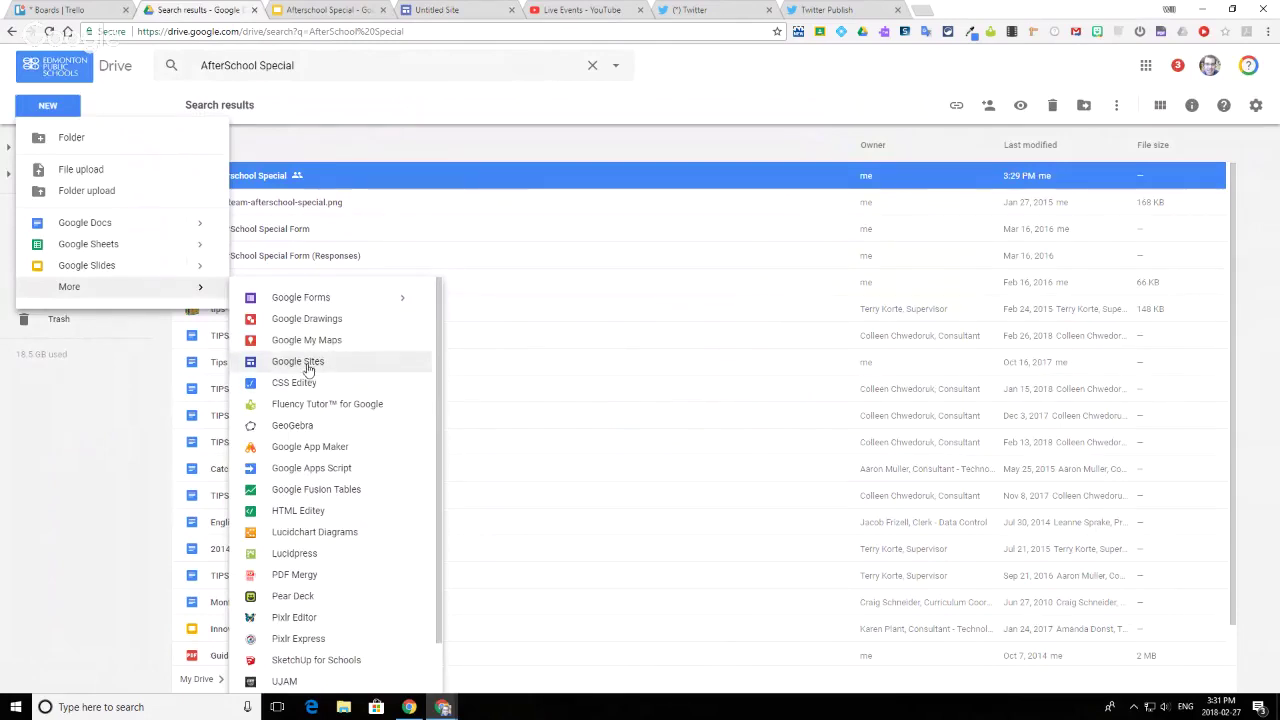
left_click(446, 10)
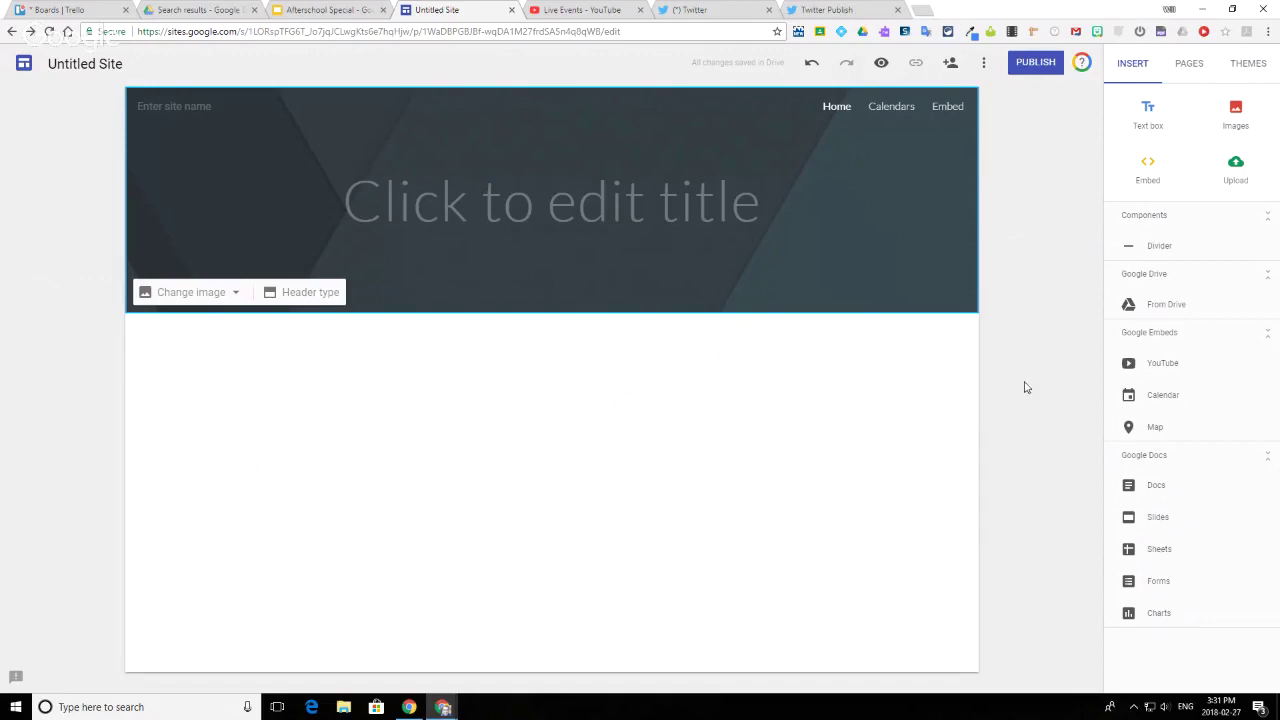
Insert yesterday's "What's New in G-Suite For Education" Slides presentation on the Home page
left_click(1148, 522)
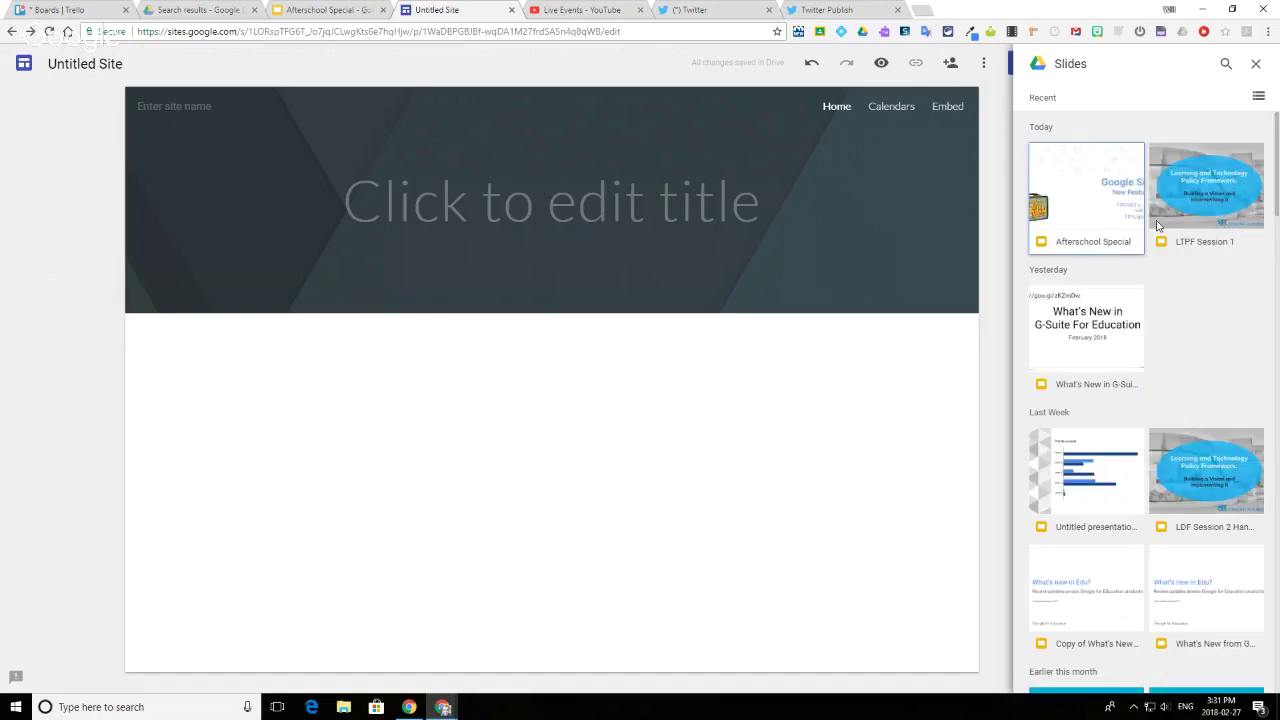
left_click(1073, 328)
left_click(1240, 678)
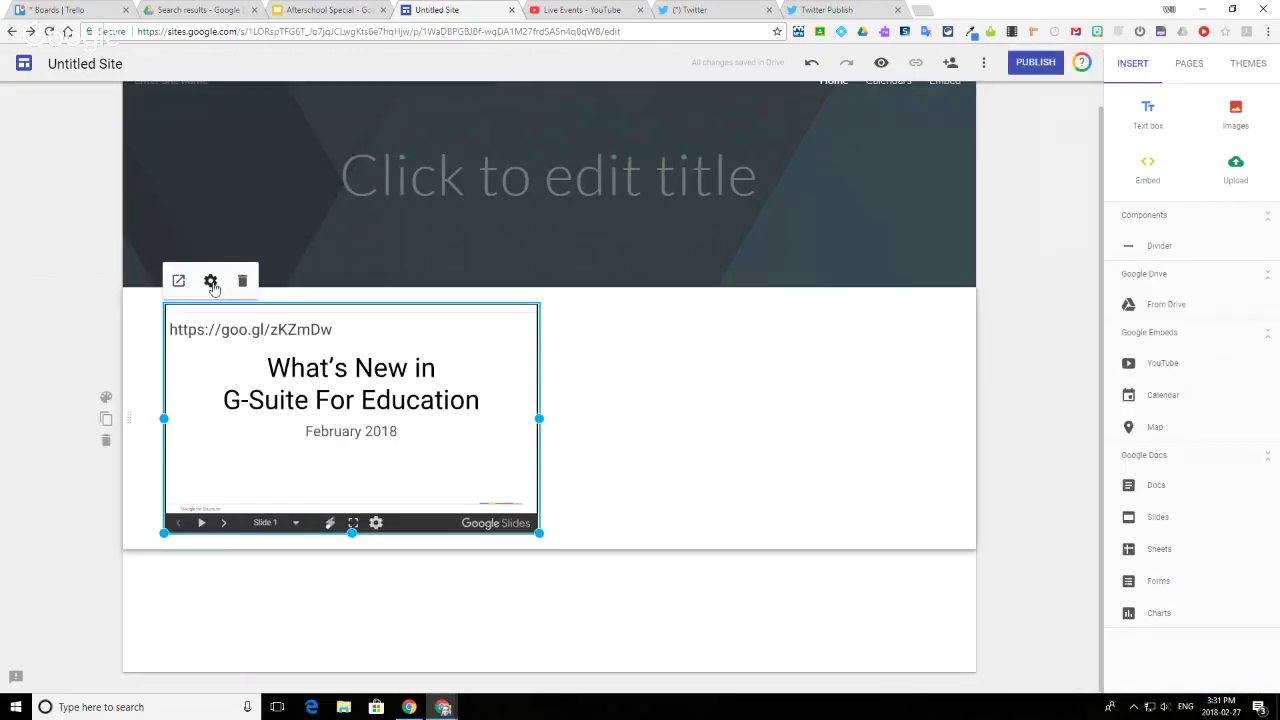
Set the embedded presentation to auto start and loop its playback with a delay time of 5 seconds
left_click(211, 282)
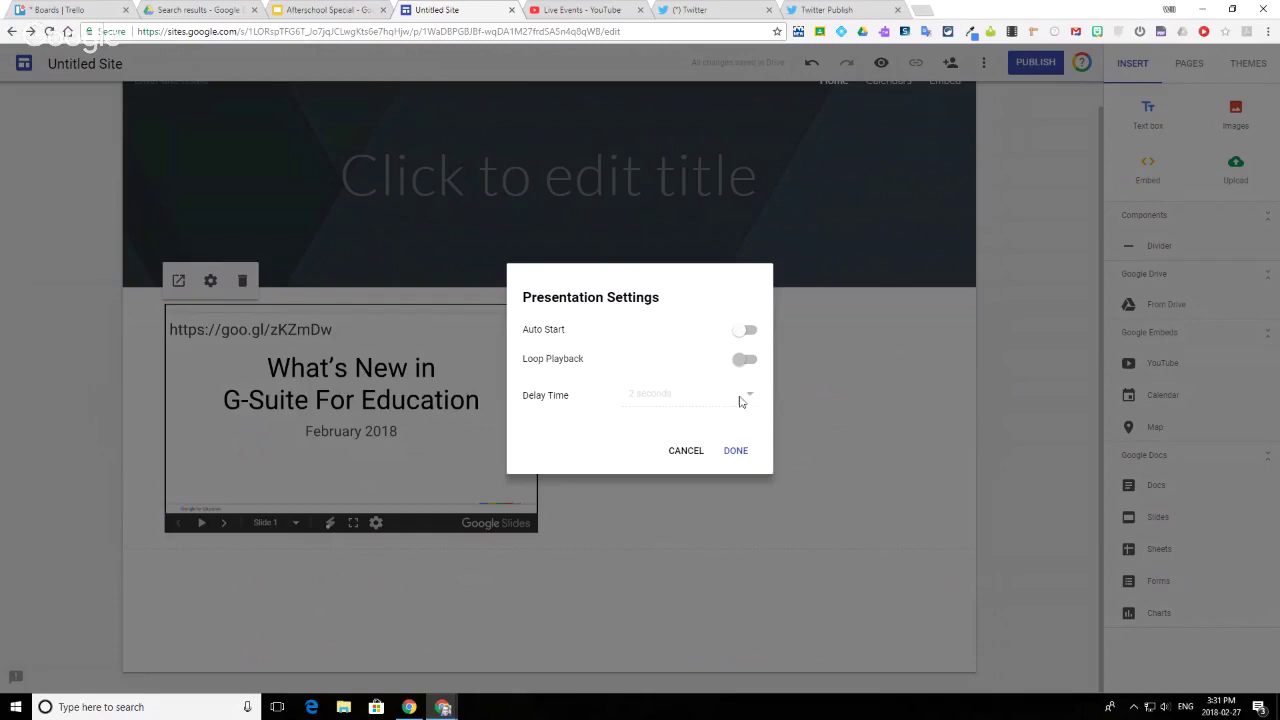
left_click(750, 333)
left_click(750, 359)
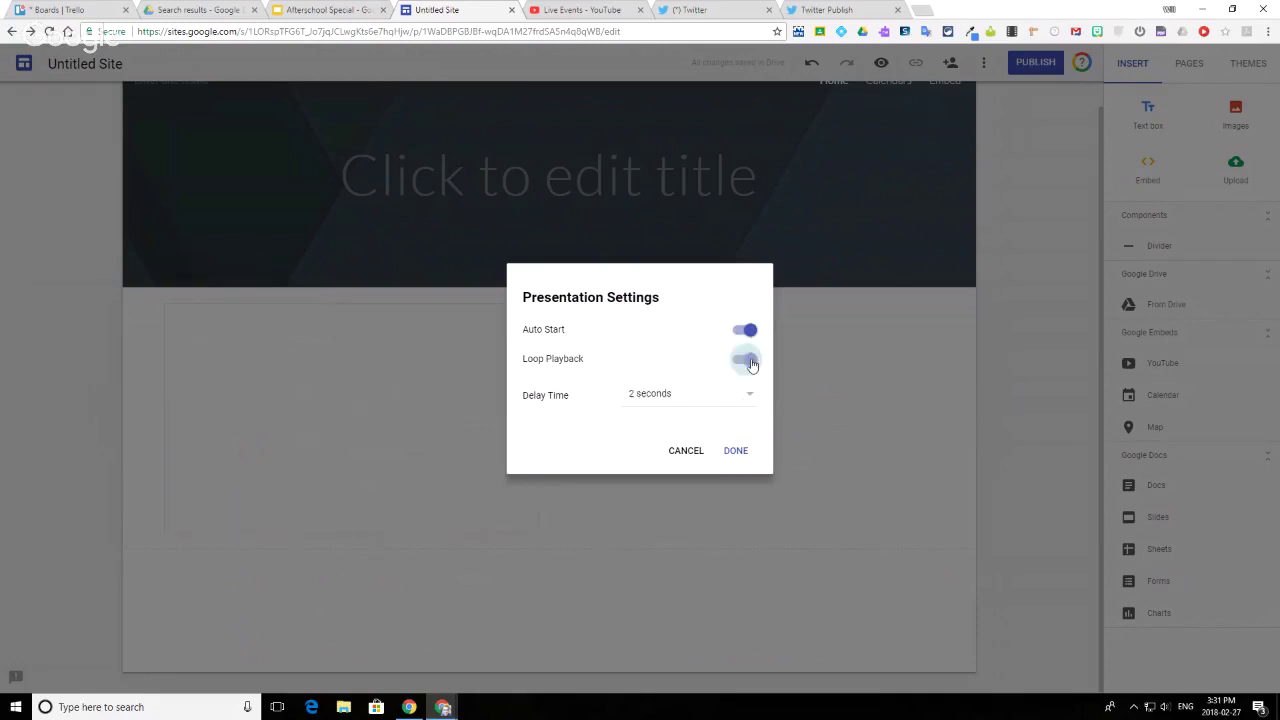
left_click(747, 400)
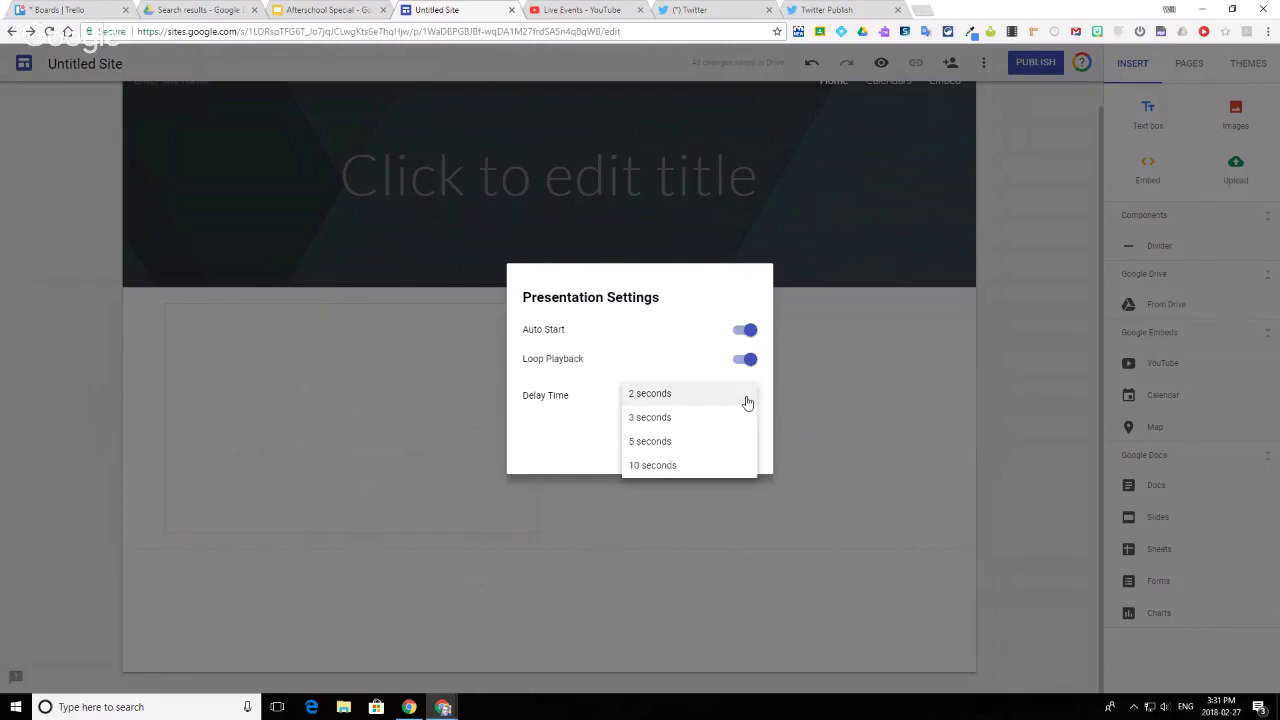
left_click(678, 442)
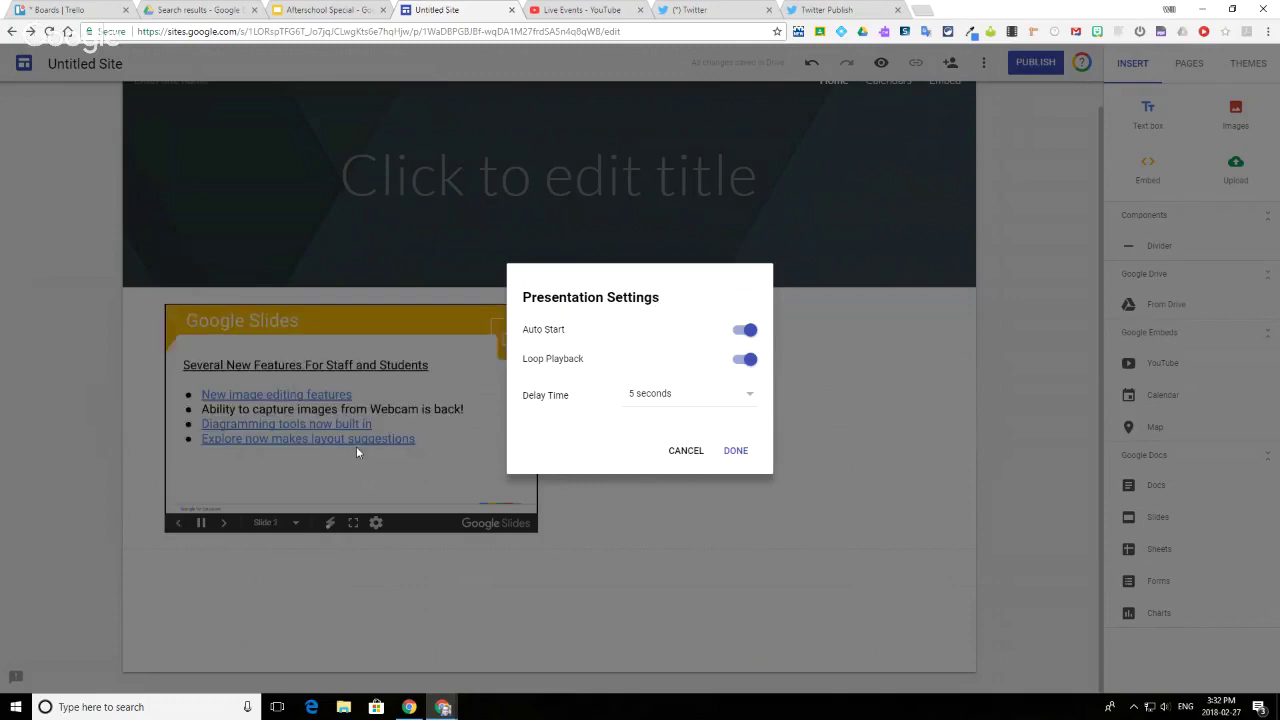
left_click(731, 451)
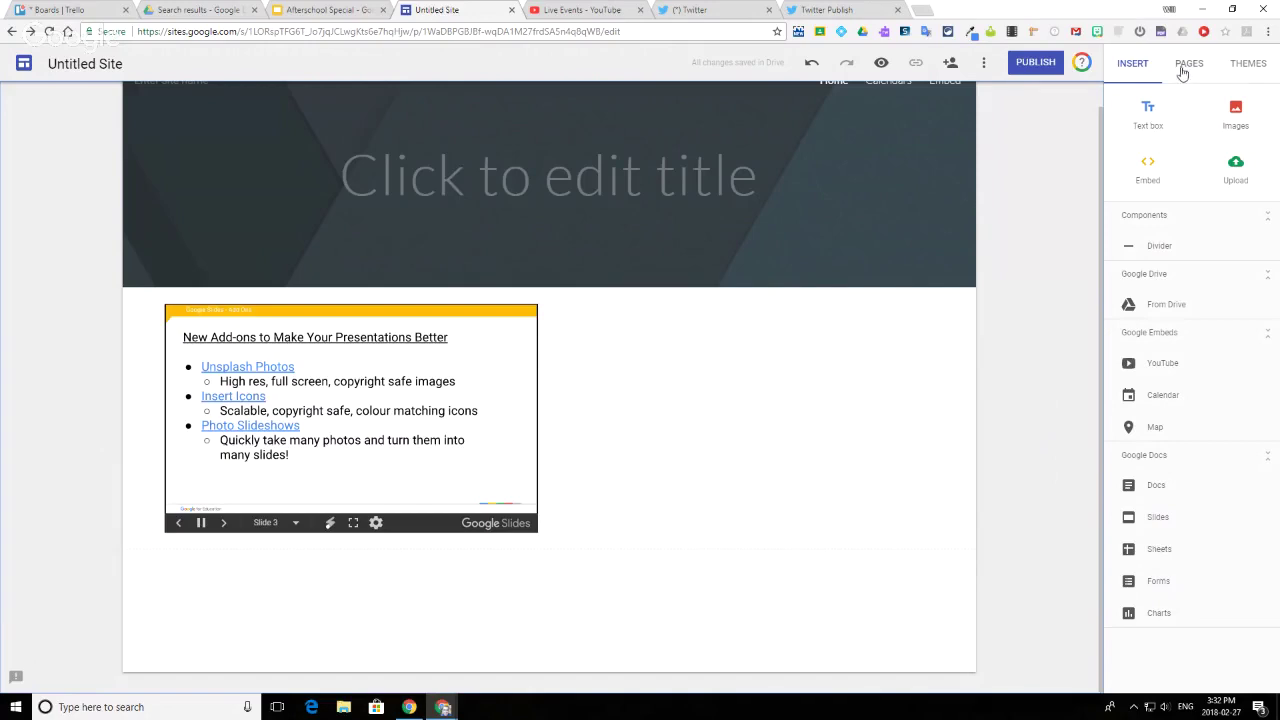
Duplicate the Calendars page under the name "Copy of Calendars" and open the original Calendars page
scroll(995, 157, "up", 1)
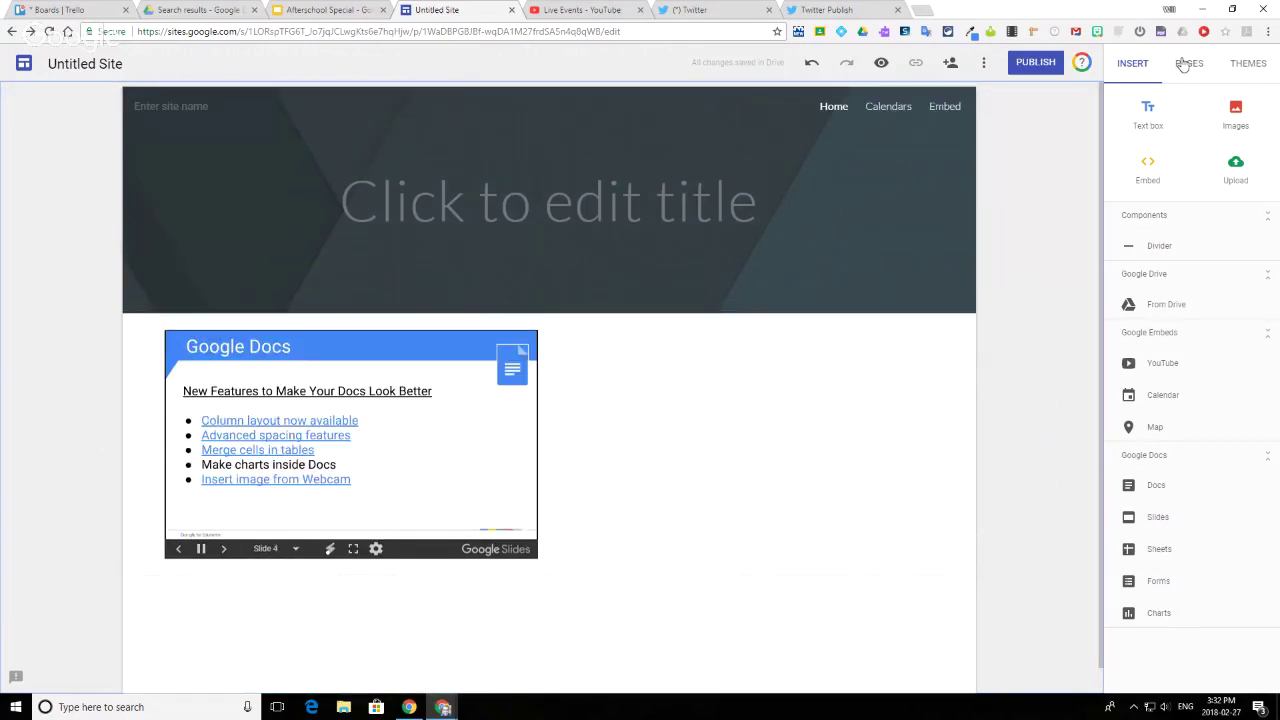
left_click(1186, 62)
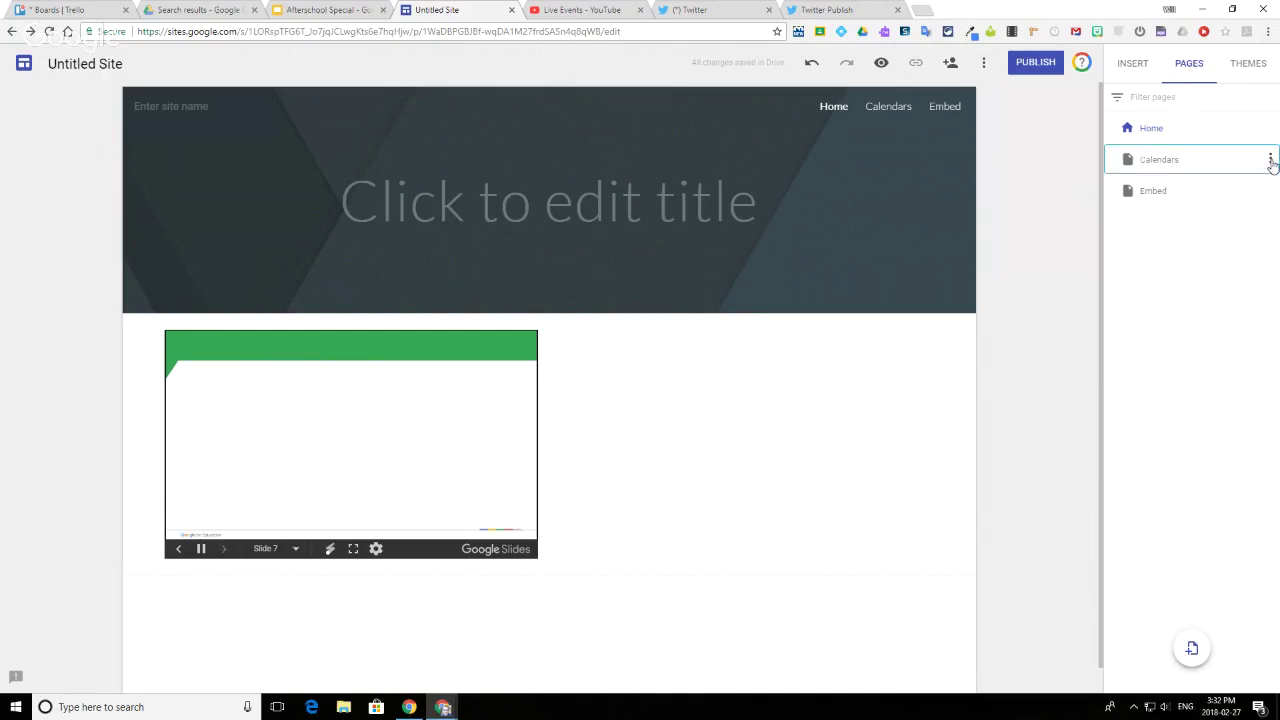
left_click(1270, 161)
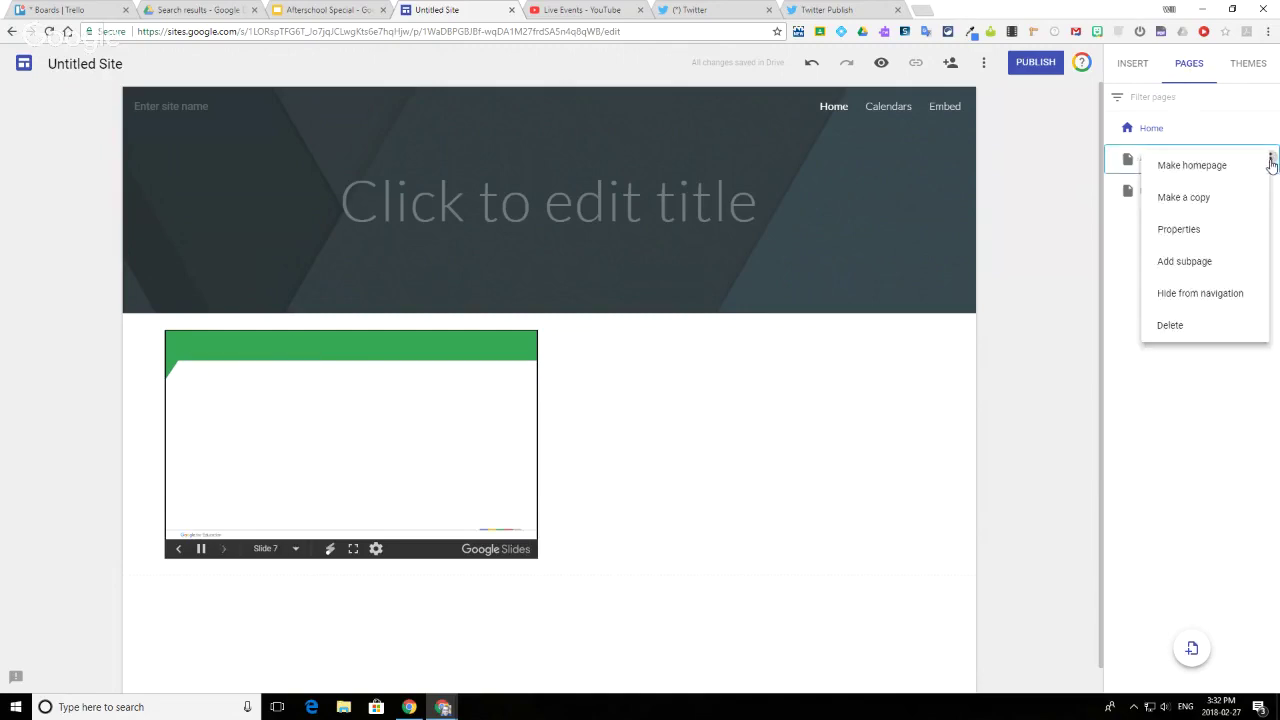
left_click(1199, 199)
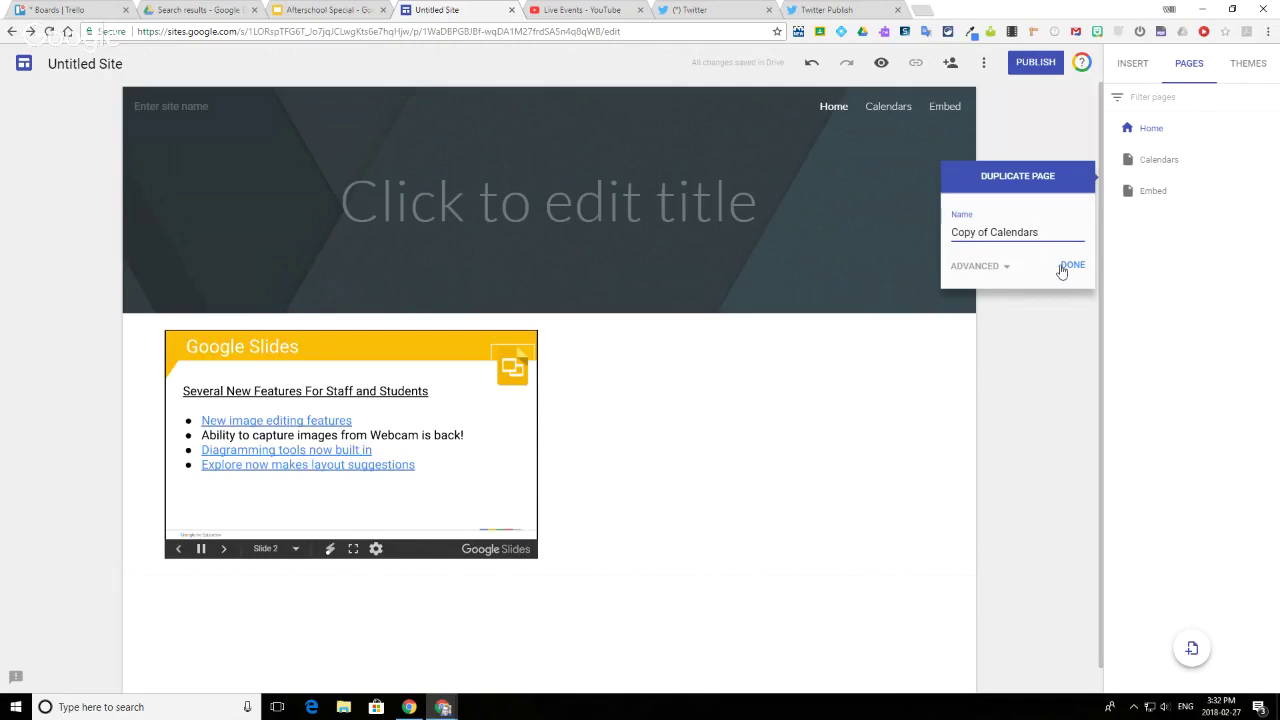
left_click(1068, 266)
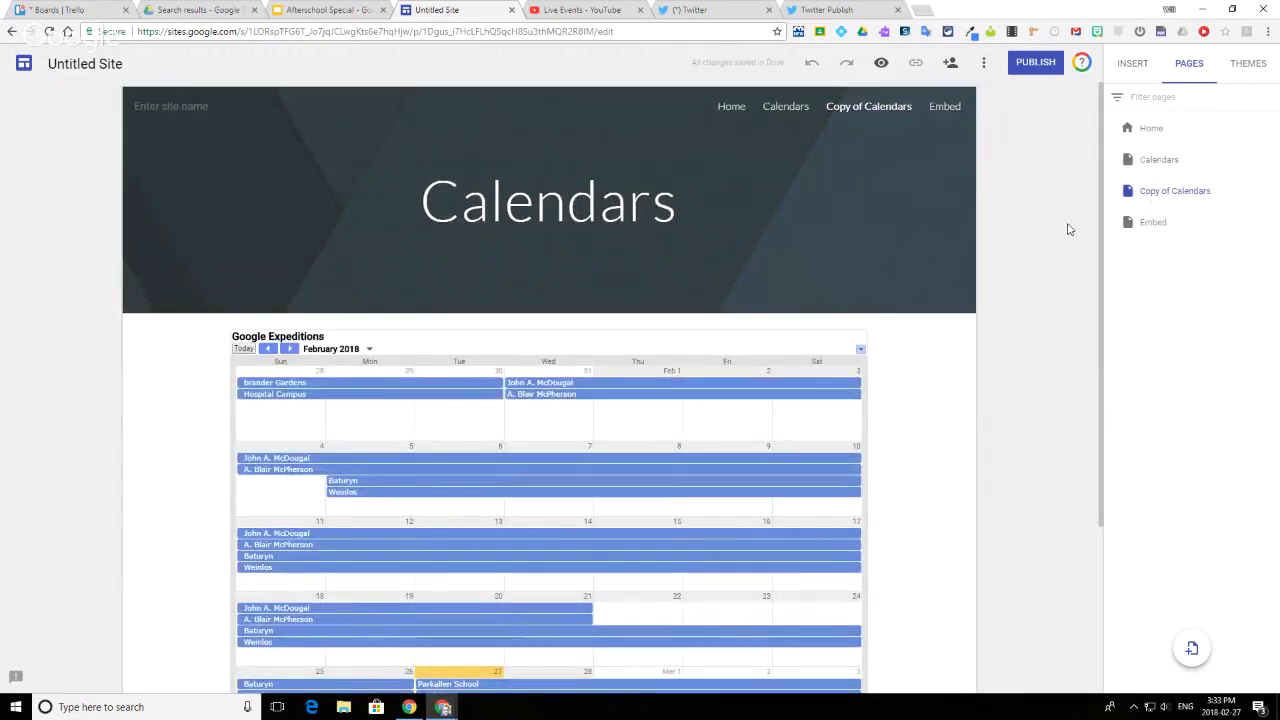
left_click(1140, 164)
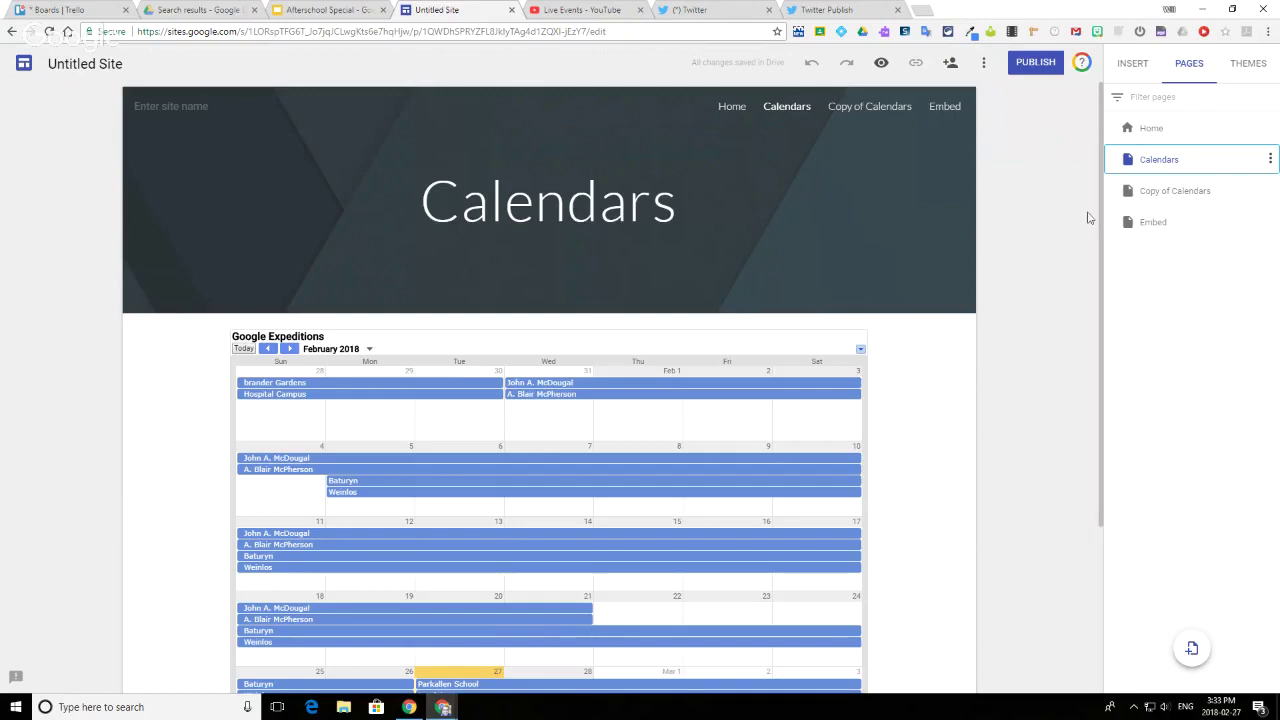
Open the Embed page and start a web embed that takes HTML embed code
left_click(1152, 229)
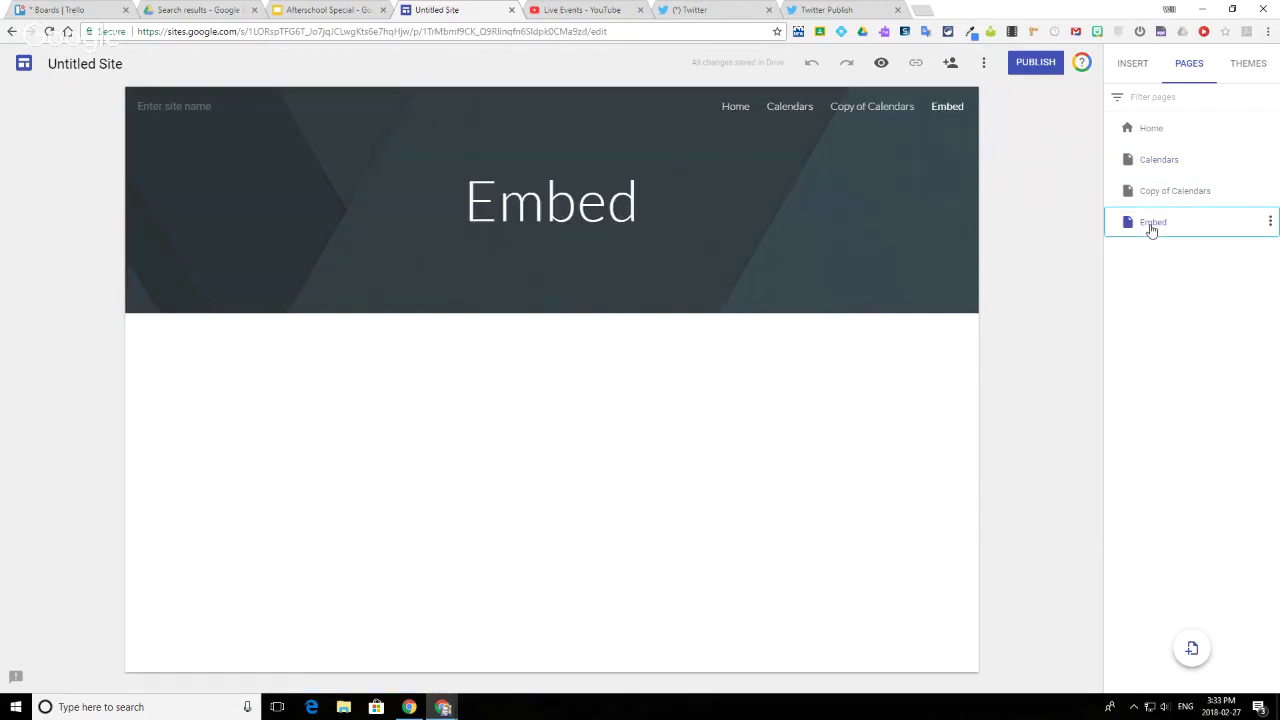
left_click(1134, 68)
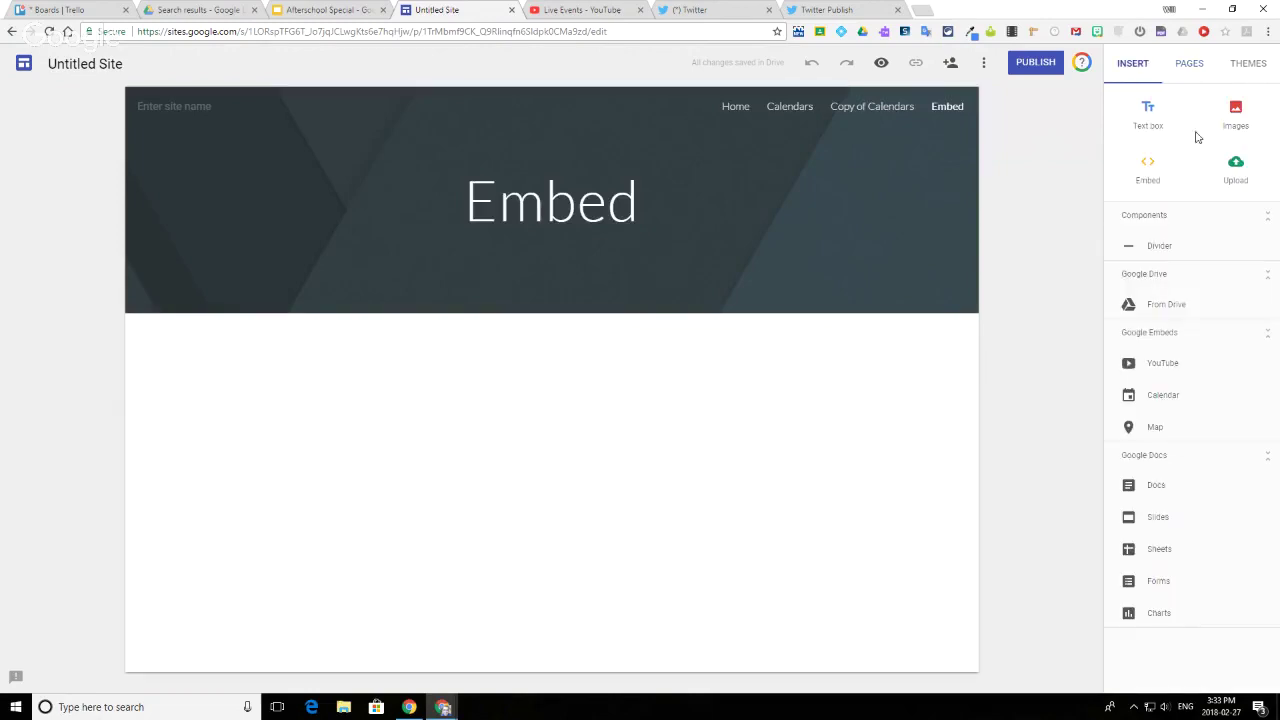
left_click(1148, 170)
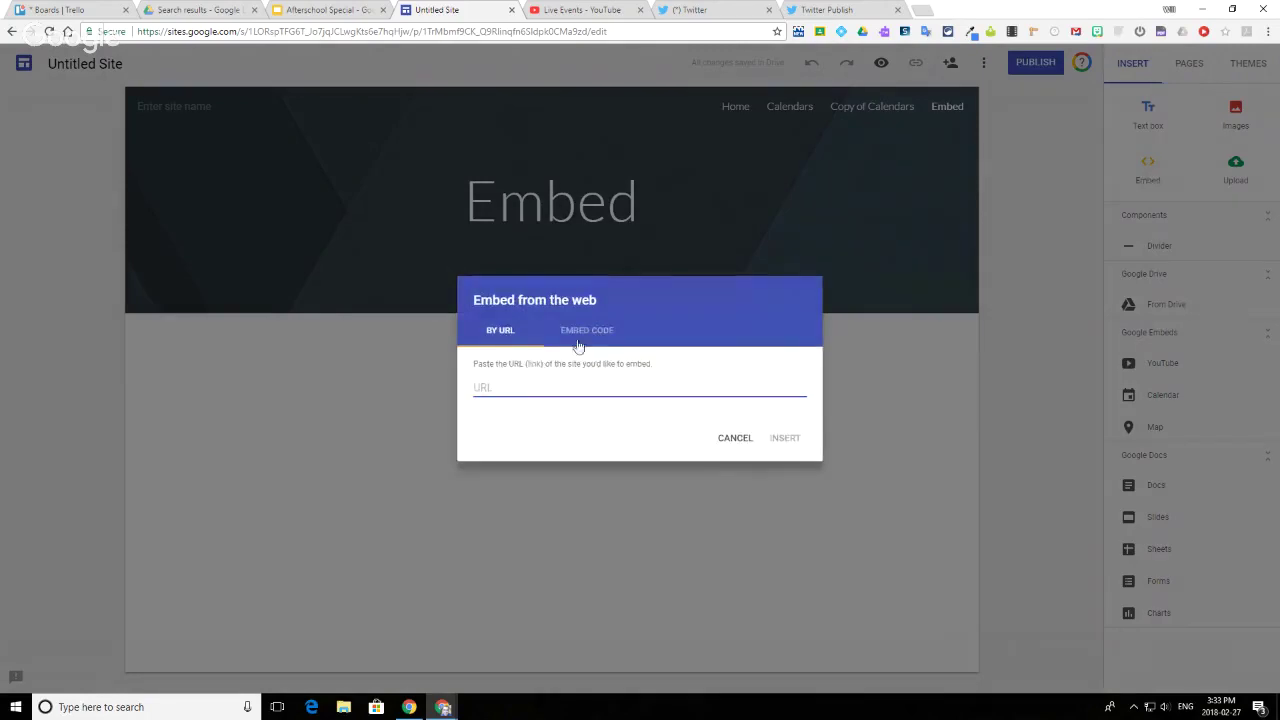
left_click(586, 336)
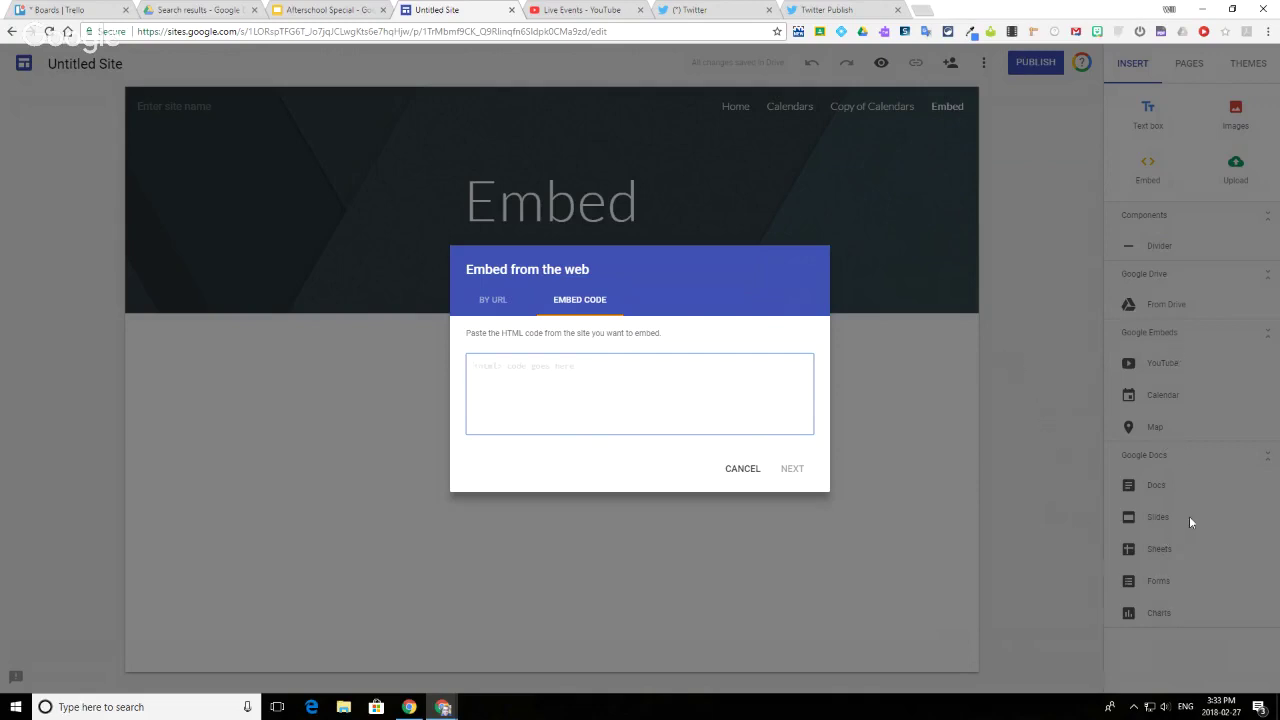
left_click(724, 14)
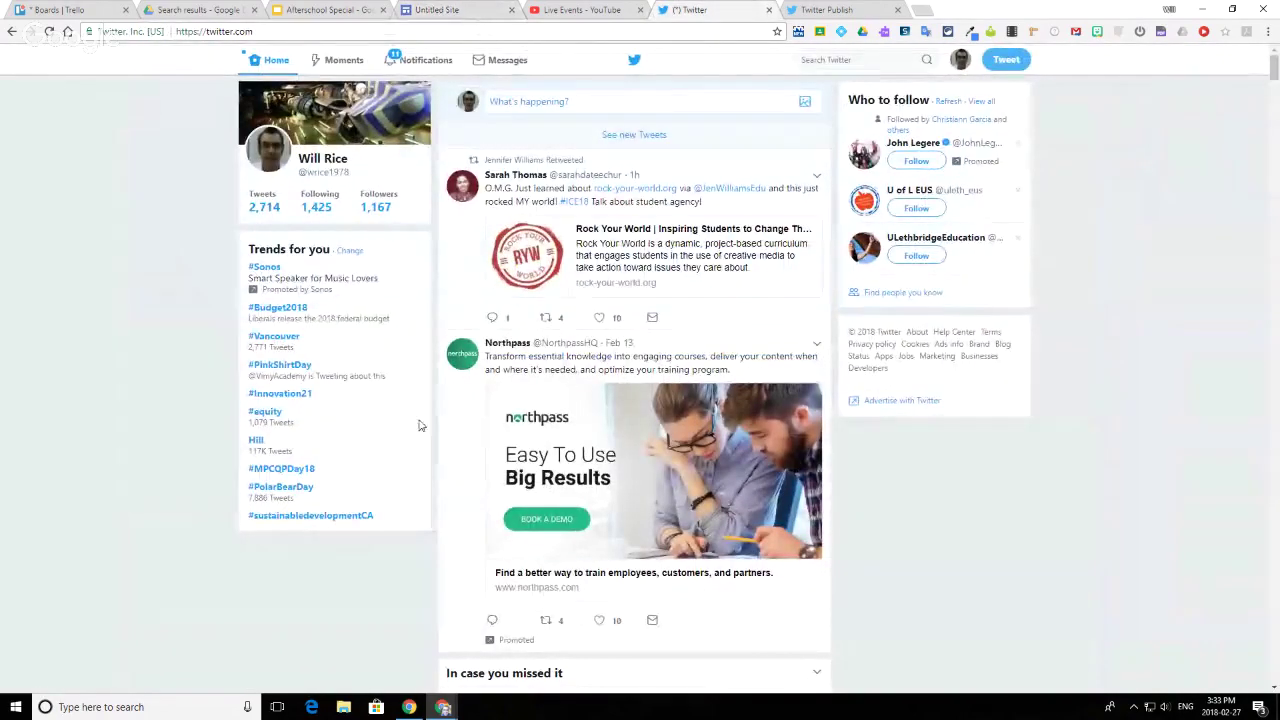
left_click(848, 14)
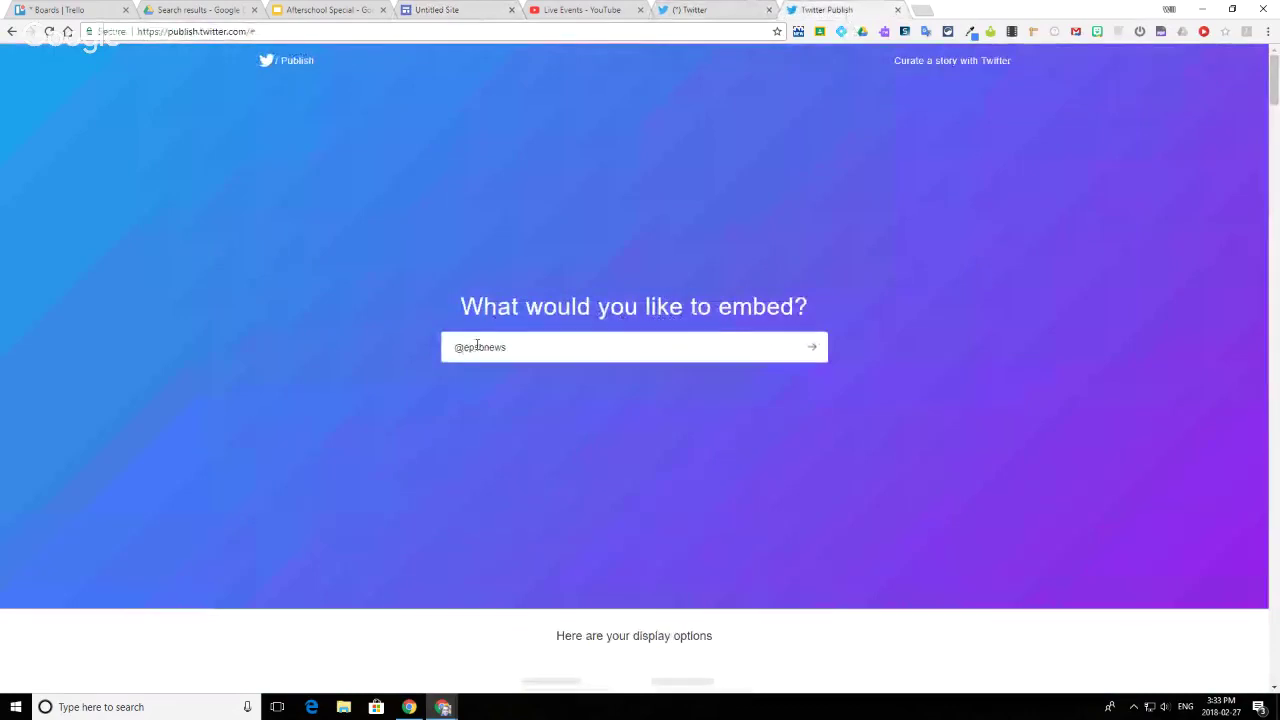
left_click(813, 353)
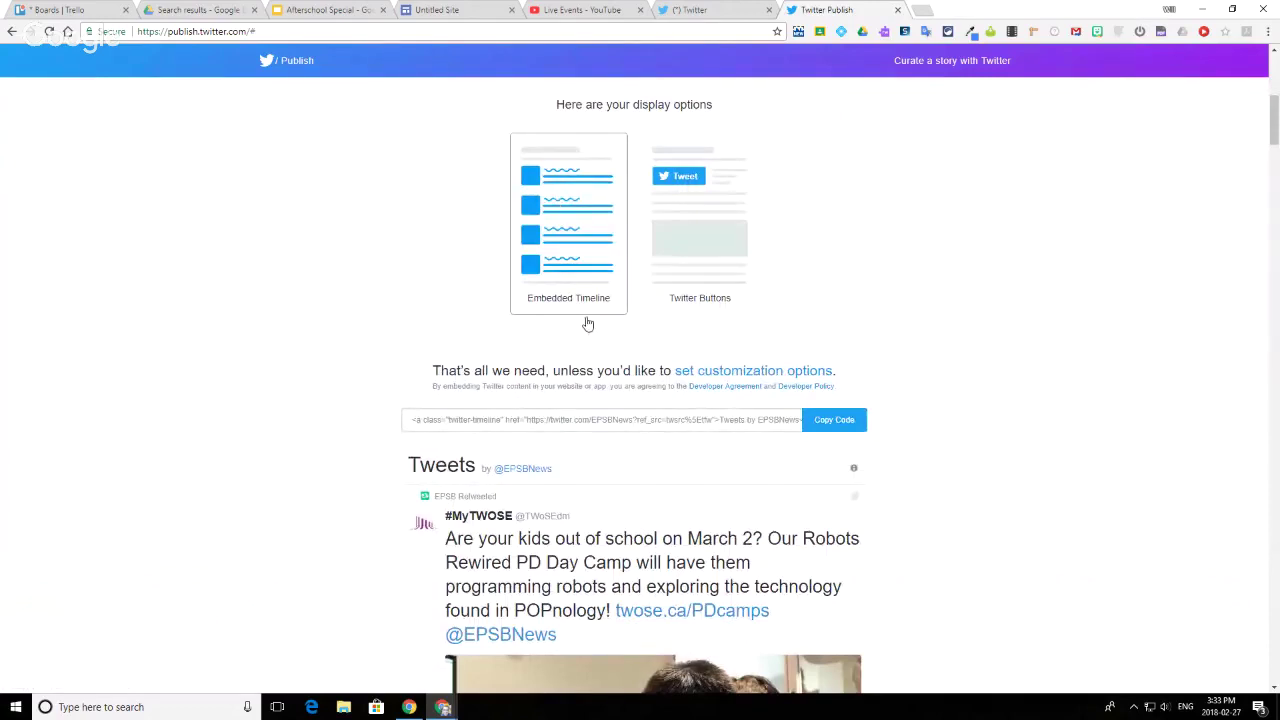
left_click(525, 420)
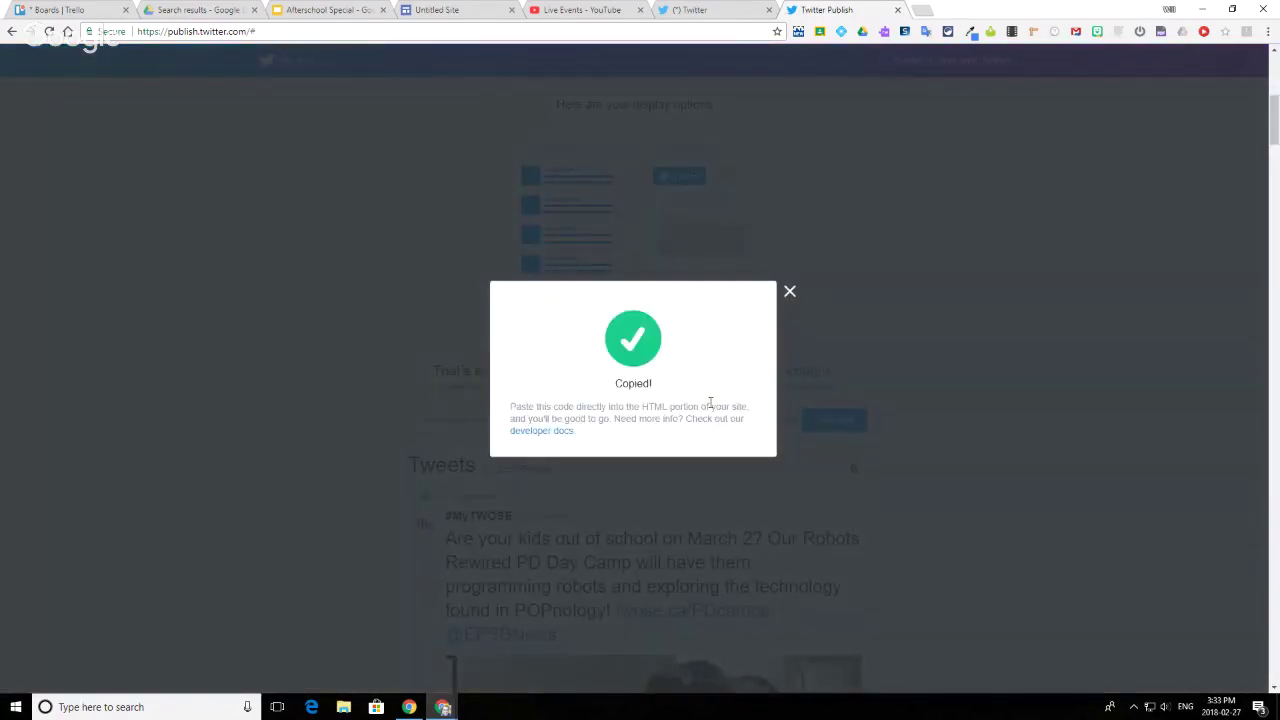
left_click(791, 292)
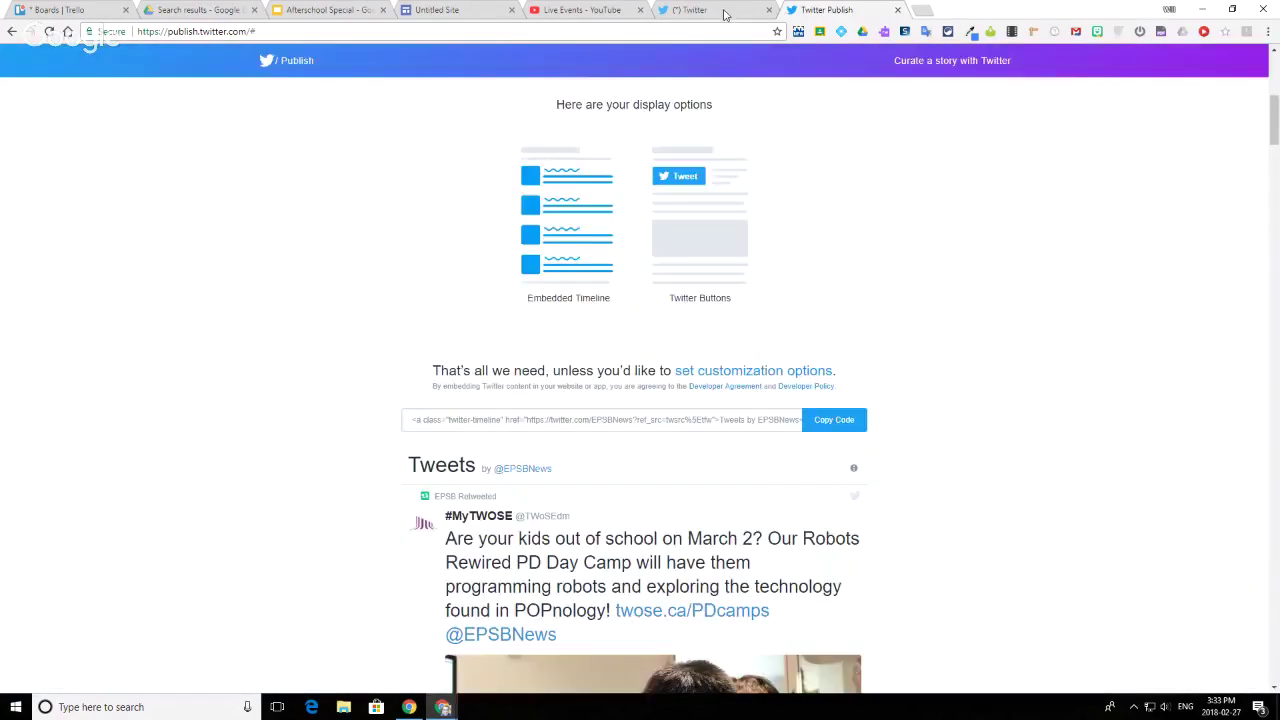
Return to the site, paste the copied Twitter timeline code into the web embed, check its preview and insert it on the Embed page
left_click(466, 18)
right_click(533, 366)
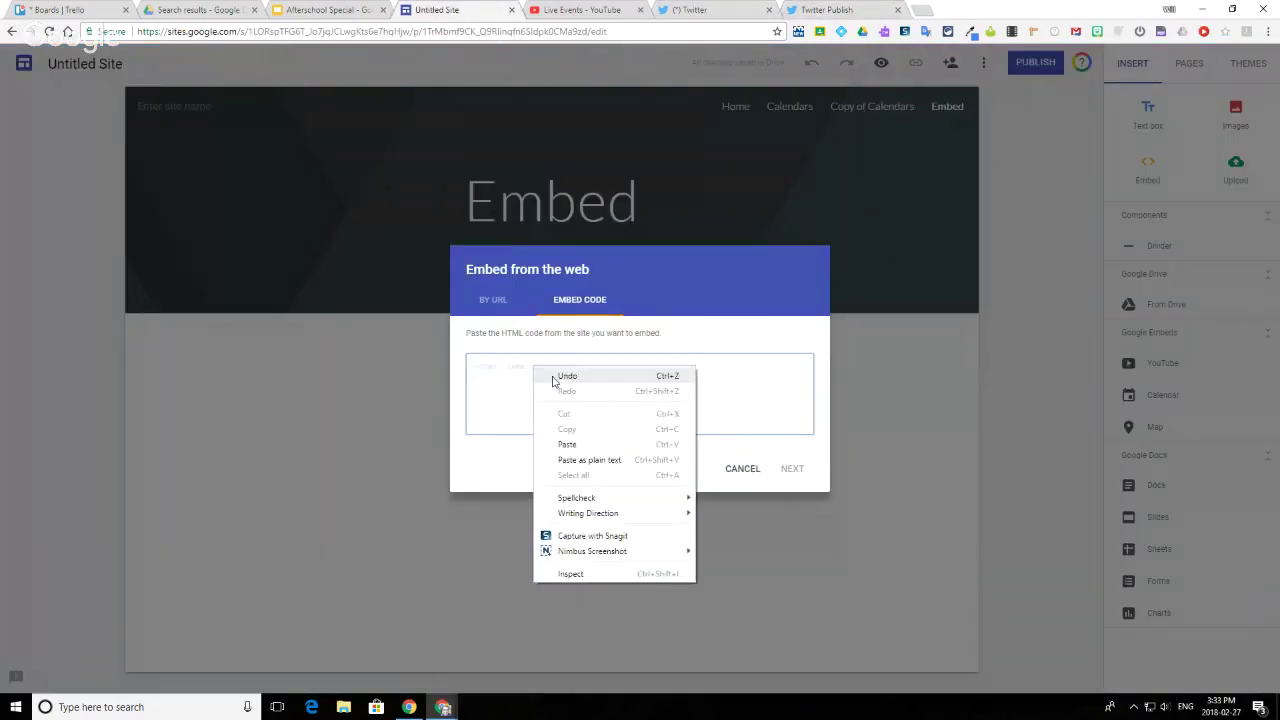
left_click(566, 444)
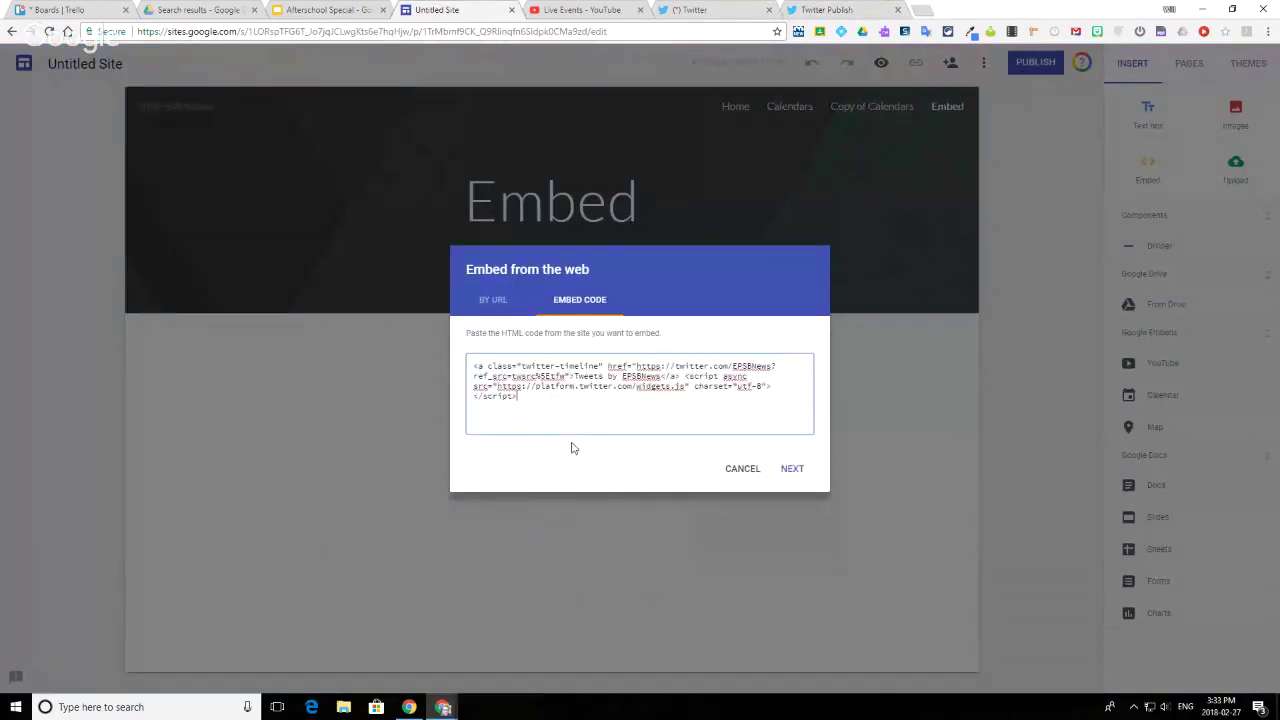
left_click(796, 467)
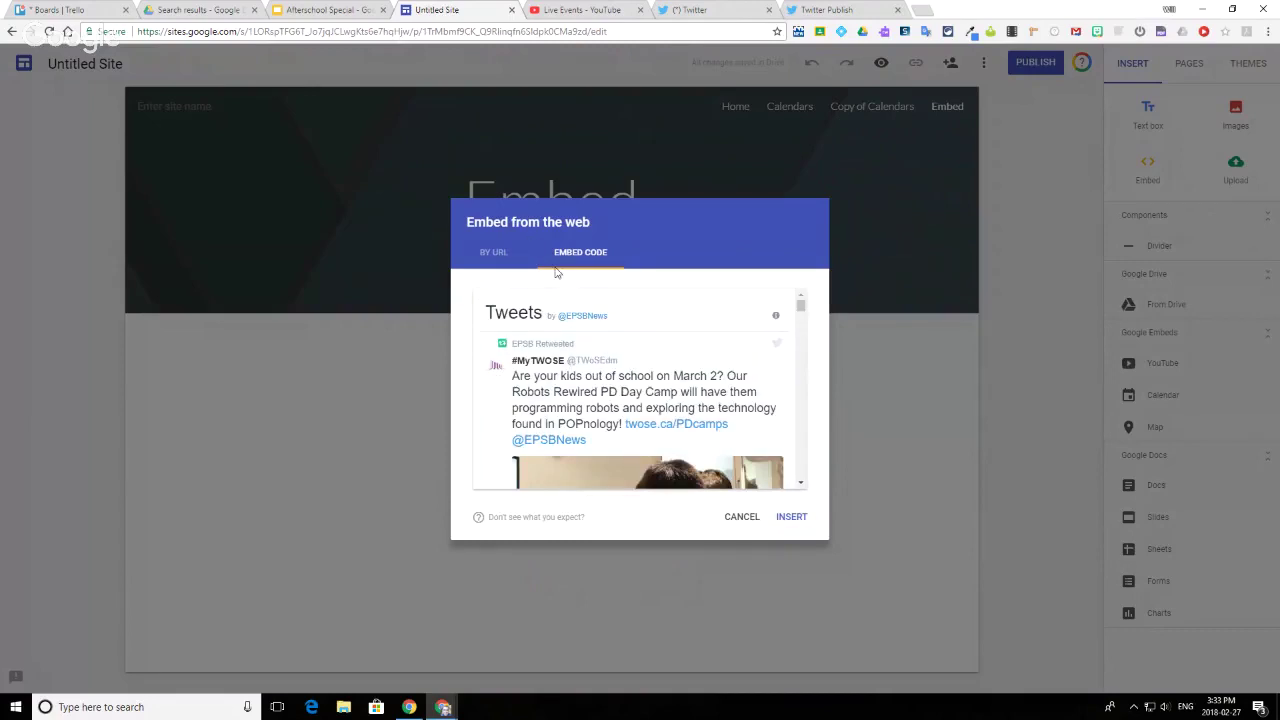
scroll(728, 375, "down", 2)
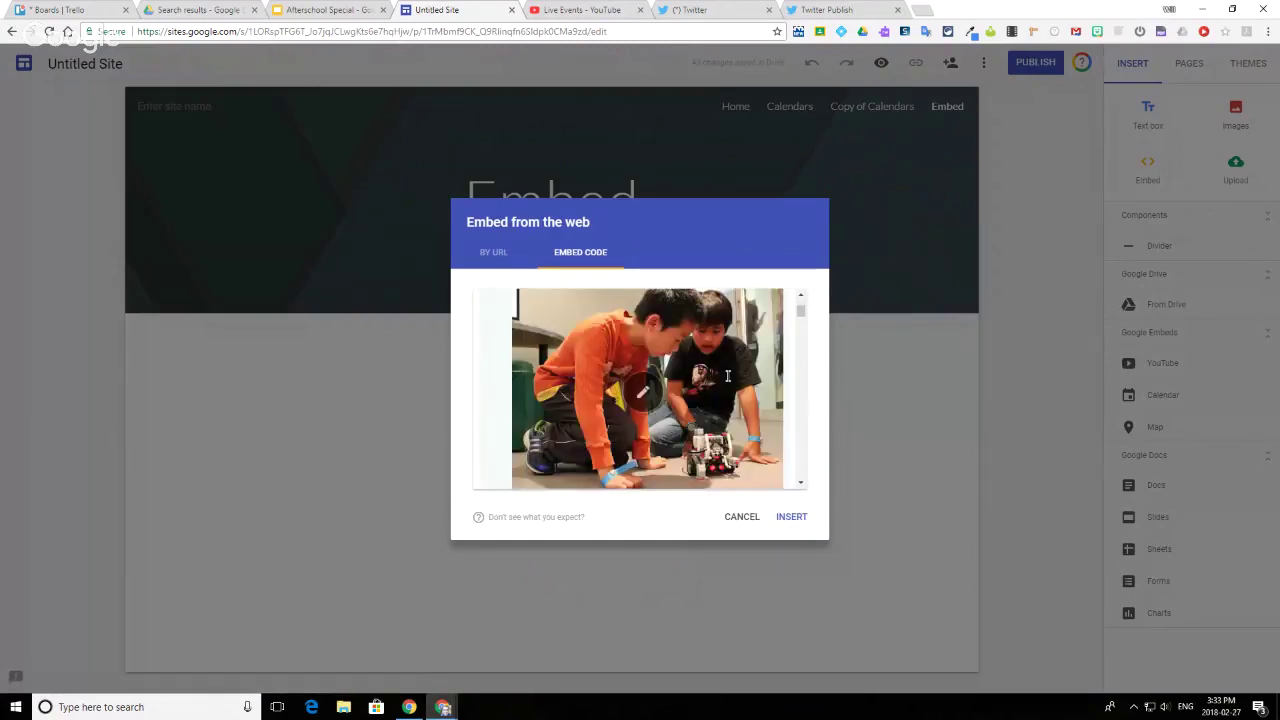
scroll(728, 375, "up", 2)
left_click(791, 516)
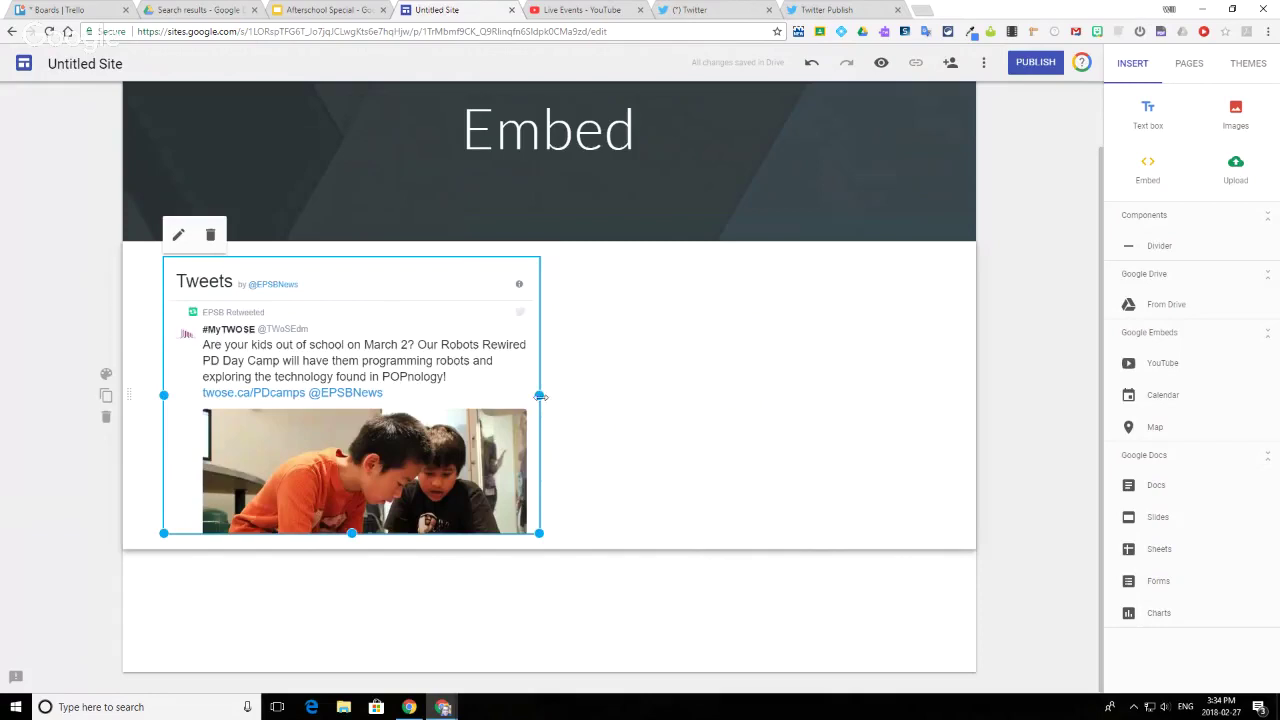
Narrow the embedded Twitter timeline to about half its width and extend it further down the page
left_click_drag(540, 396, 337, 409)
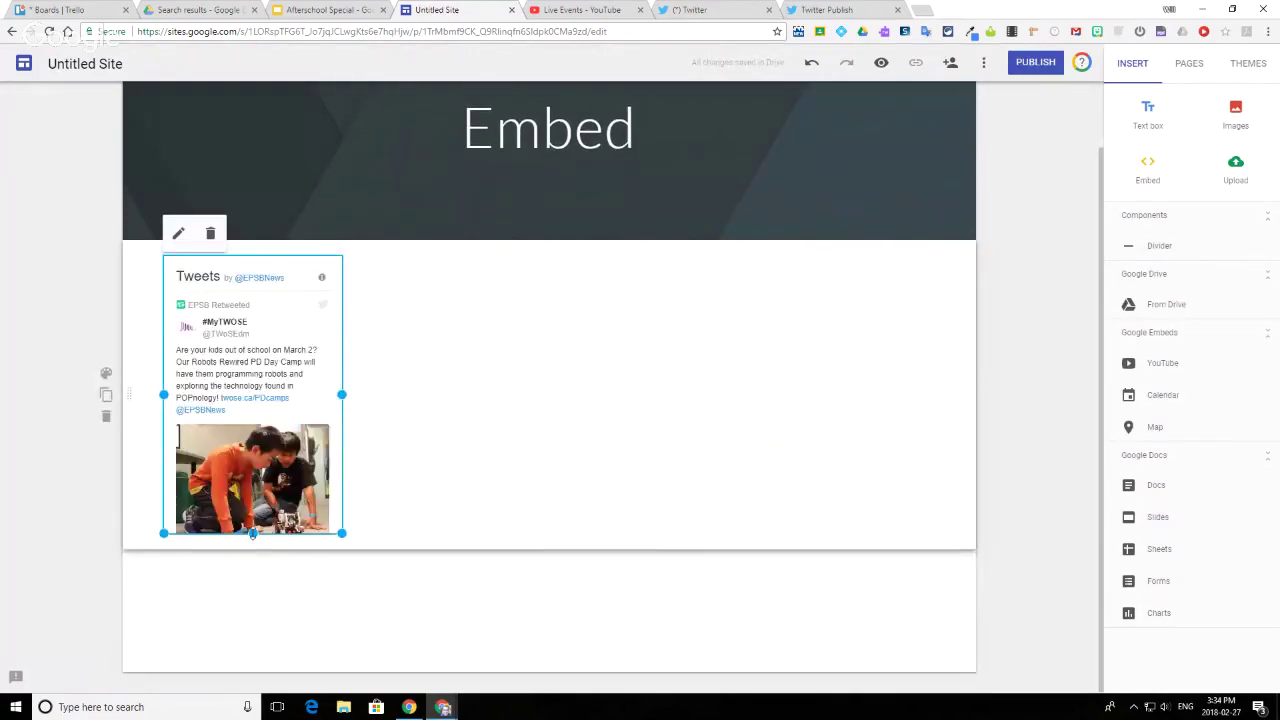
left_click_drag(252, 535, 252, 652)
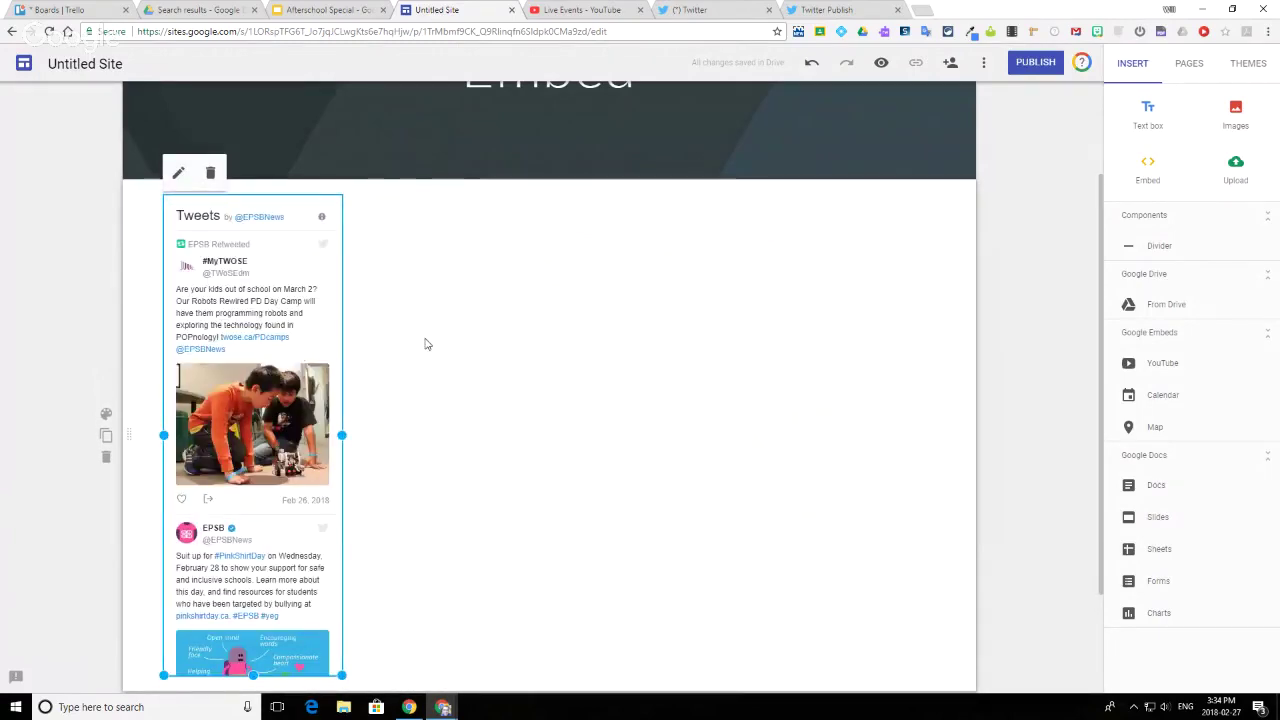
scroll(440, 350, "up", 2)
Examine the HTML code behind the embedded Twitter timeline and leave it unedited
left_click(490, 405)
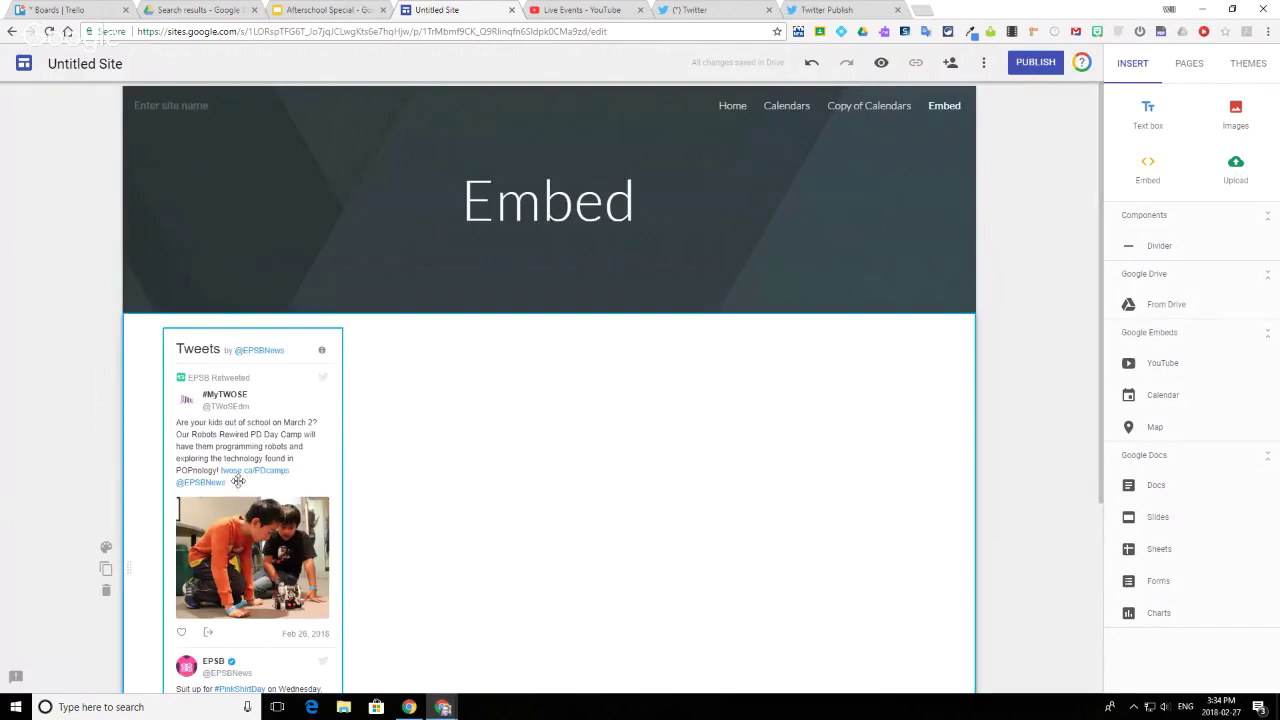
left_click(293, 410)
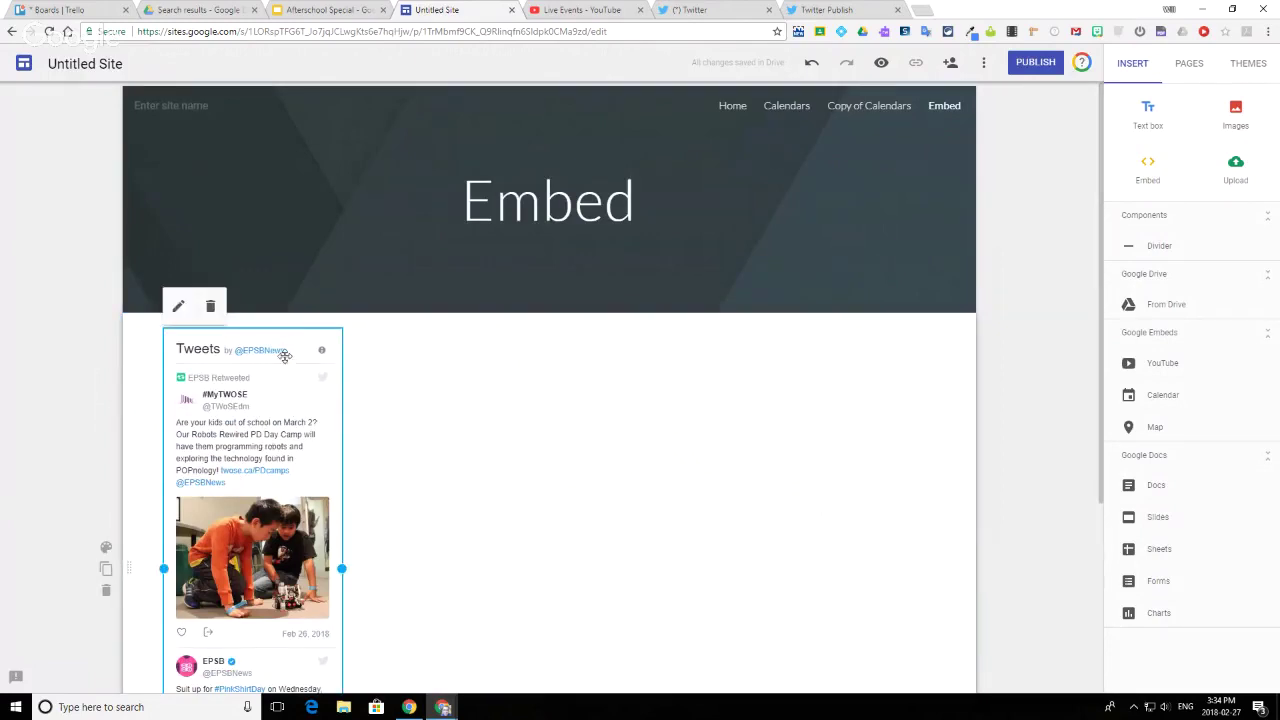
left_click(179, 309)
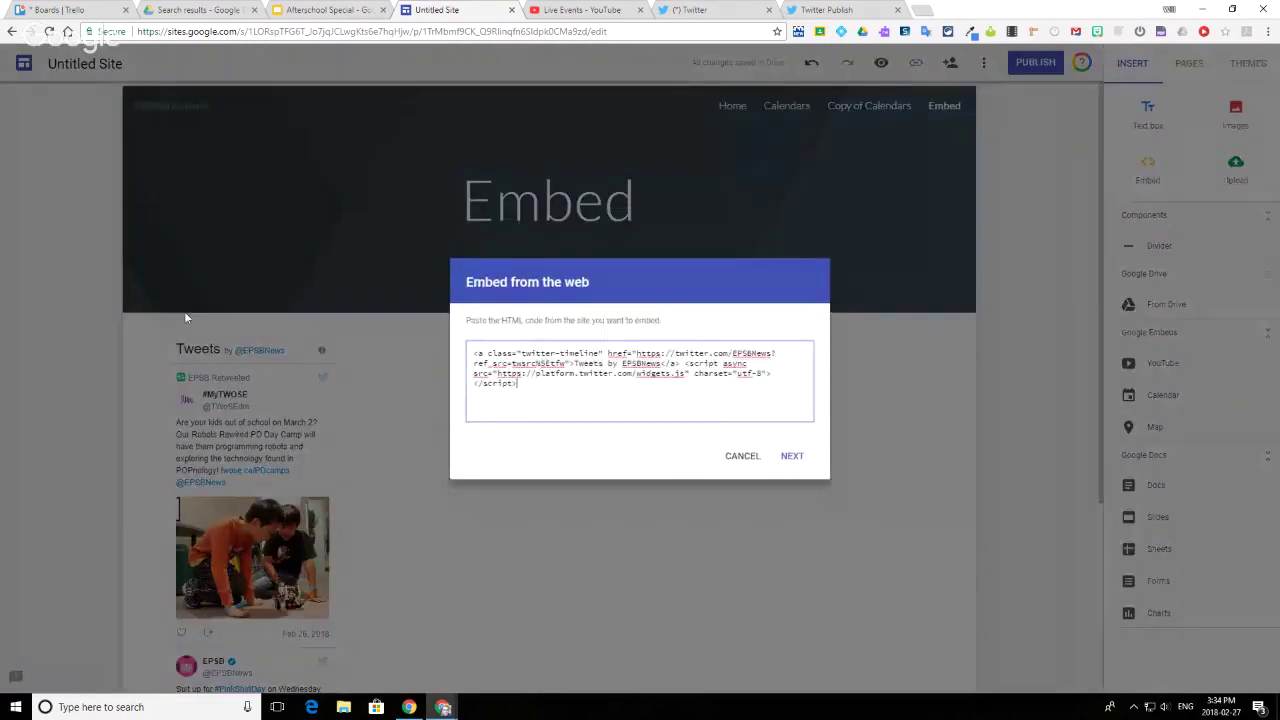
left_click(740, 457)
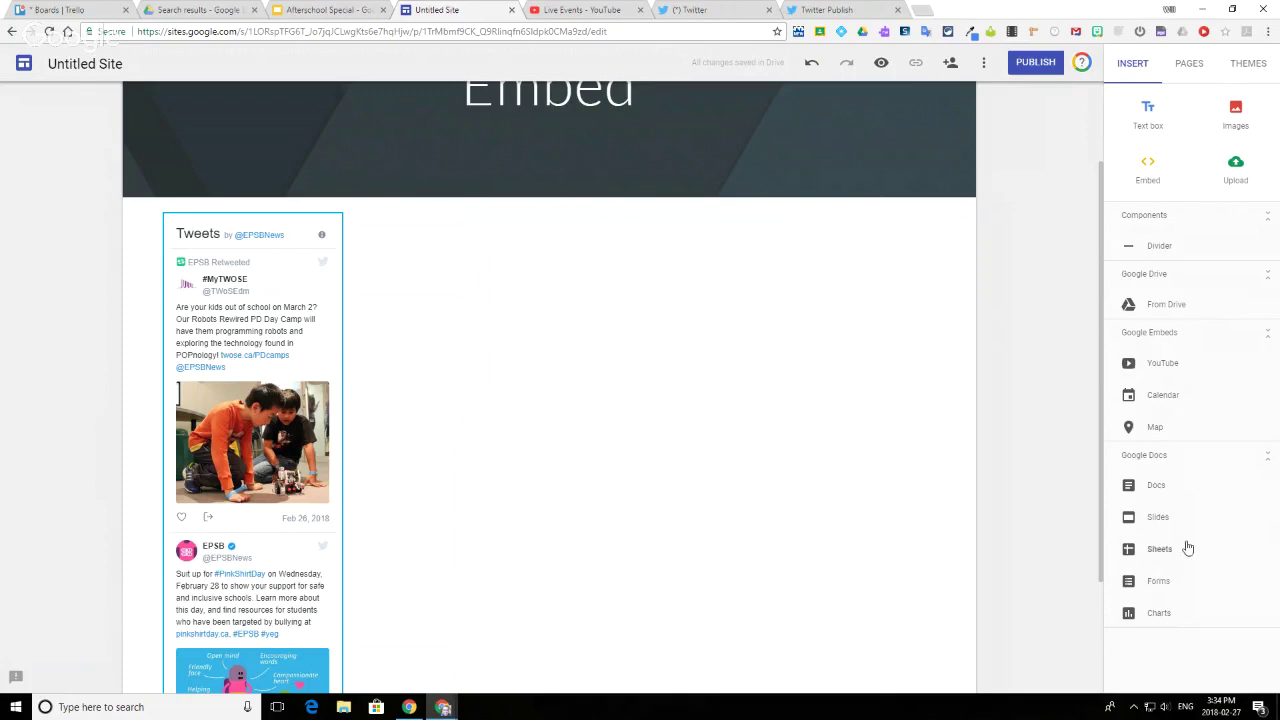
Insert the "What's New in G-Suite For Education" presentation beside the Twitter timeline, and move the timeline to the right of the slides
left_click(1160, 520)
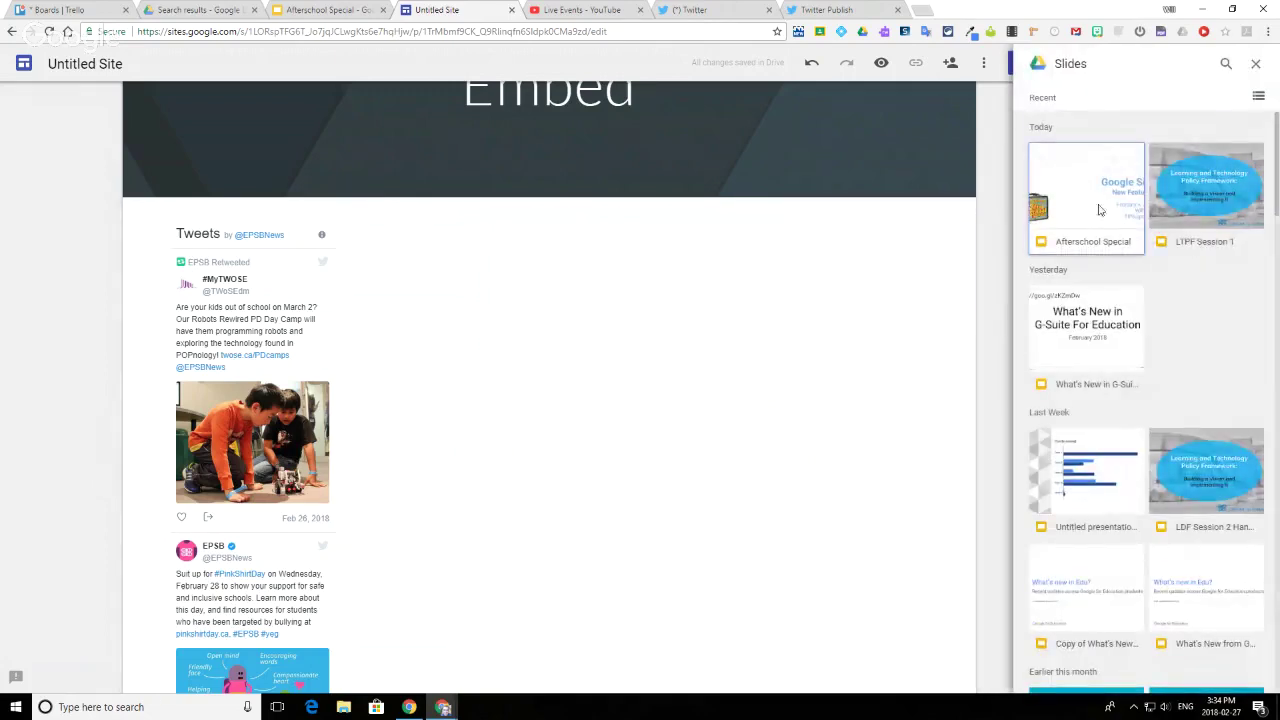
left_click(1092, 386)
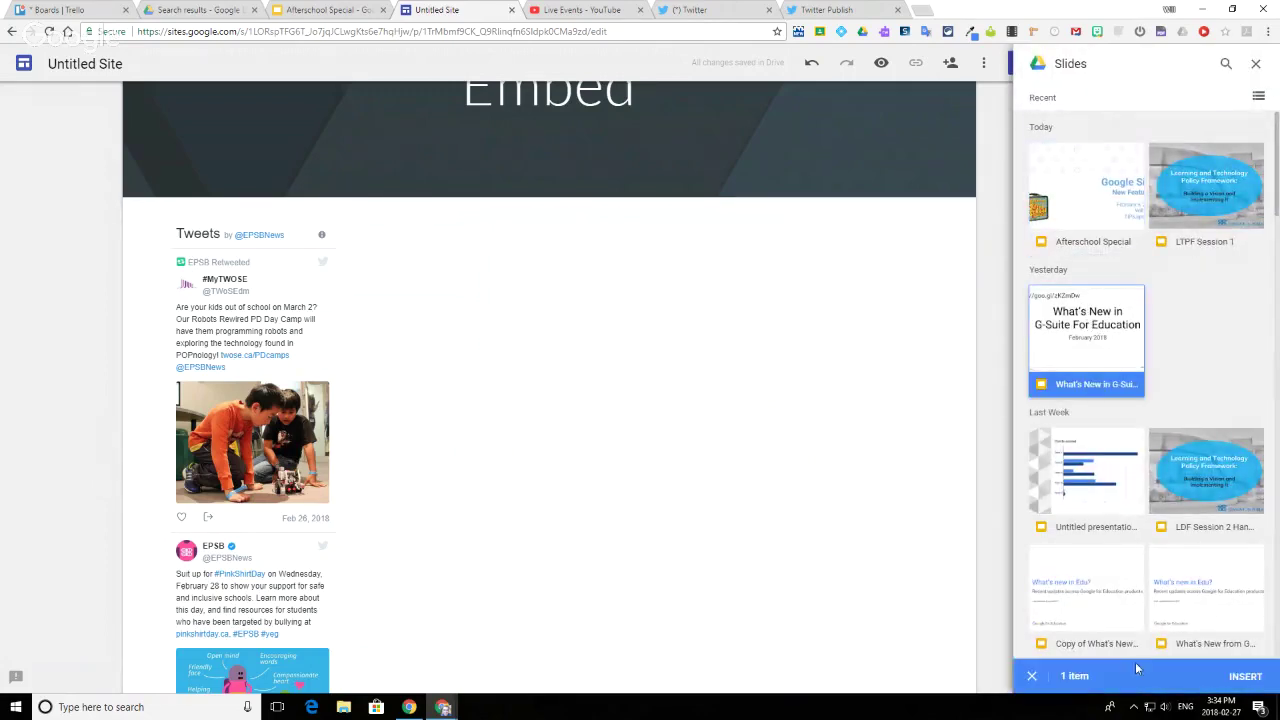
left_click(1243, 676)
left_click_drag(480, 300, 524, 443)
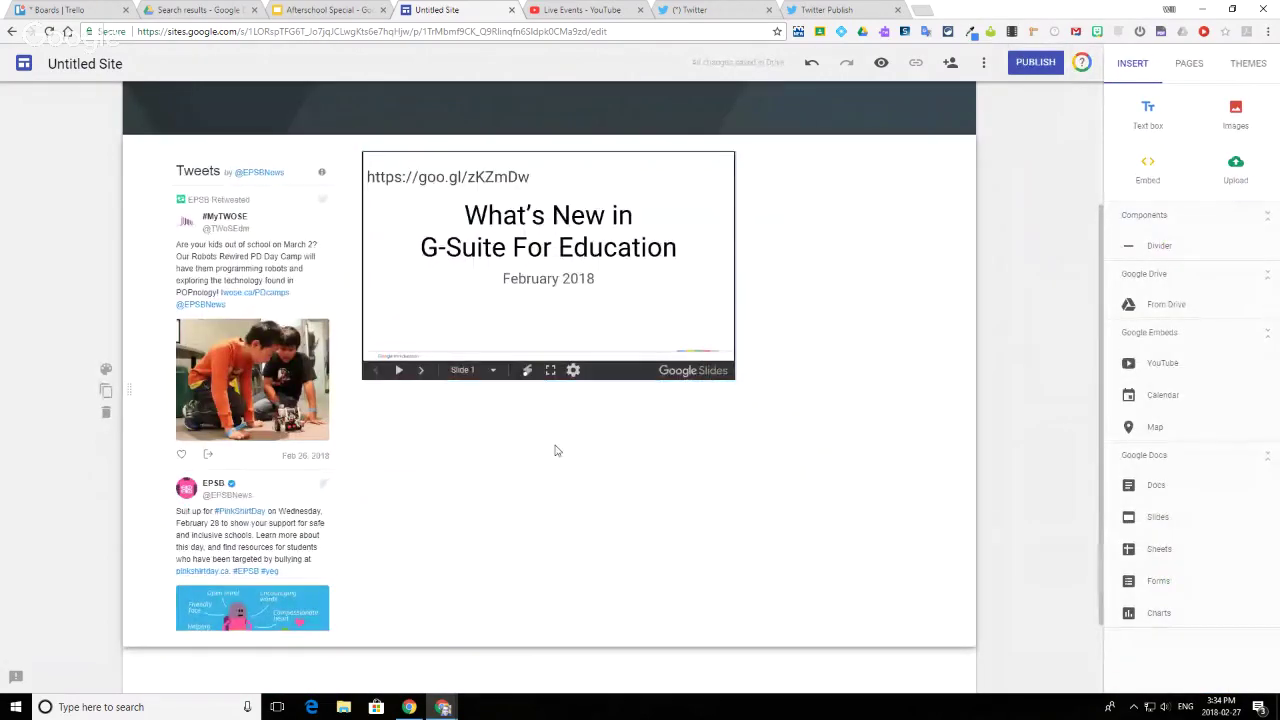
scroll(801, 346, "up", 1)
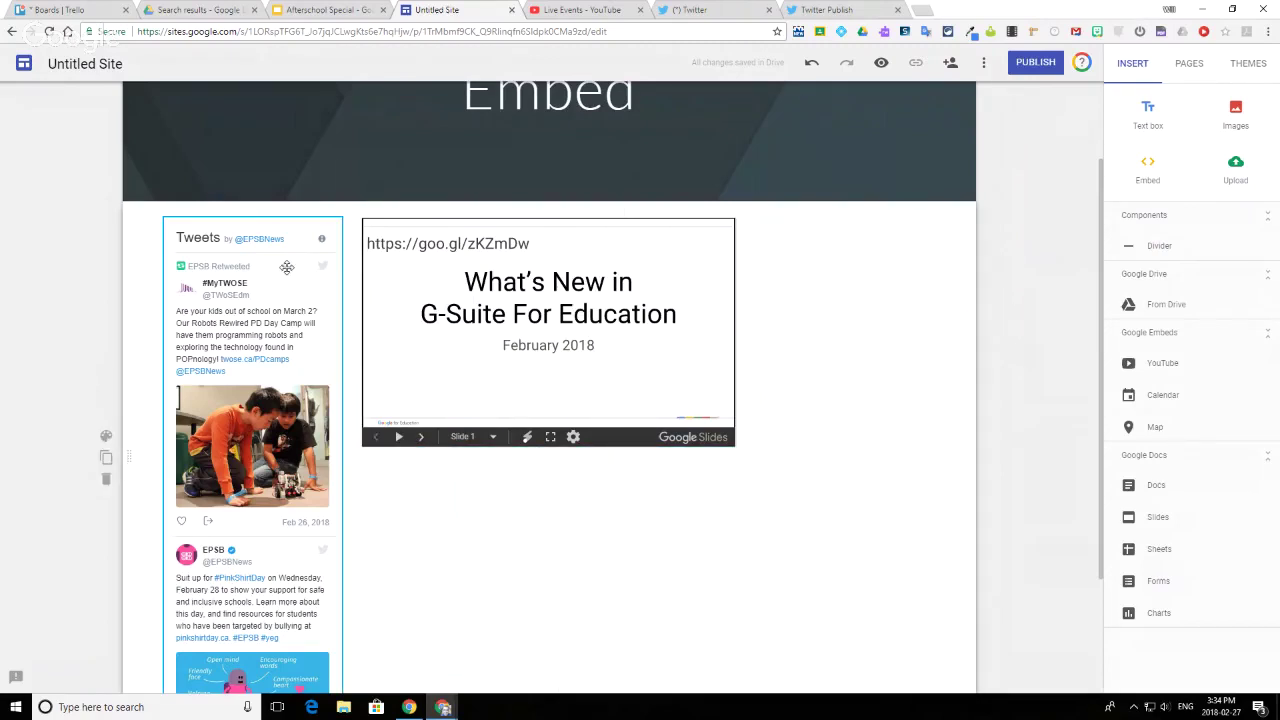
left_click_drag(287, 267, 763, 216)
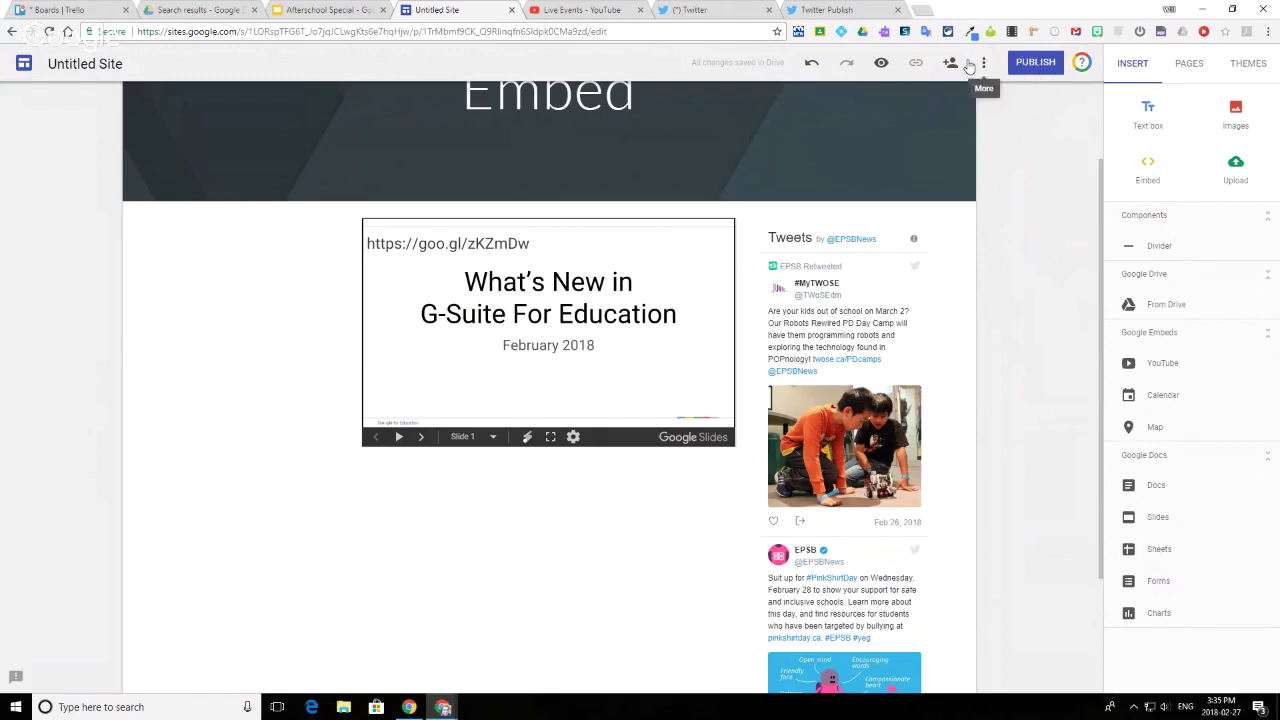
Start publishing the site at the web address testsitetips and restrict viewing of the published version to specific people
left_click(1035, 62)
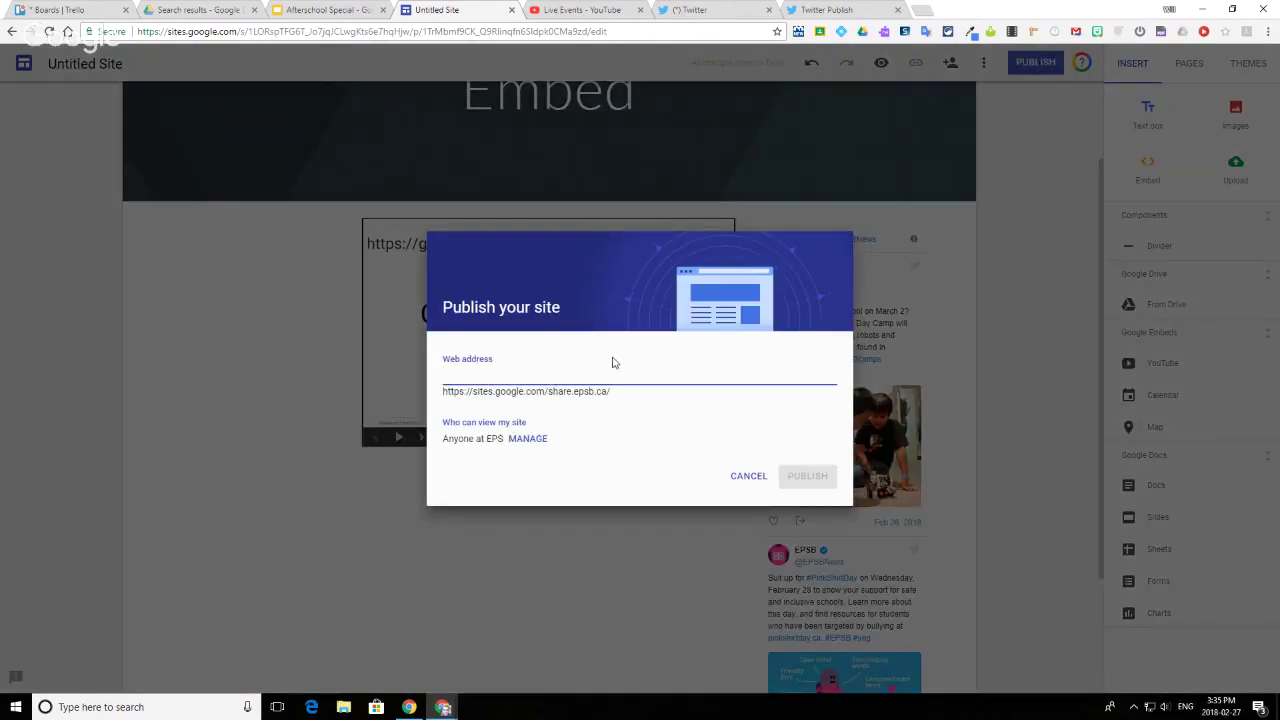
type("testsitetips")
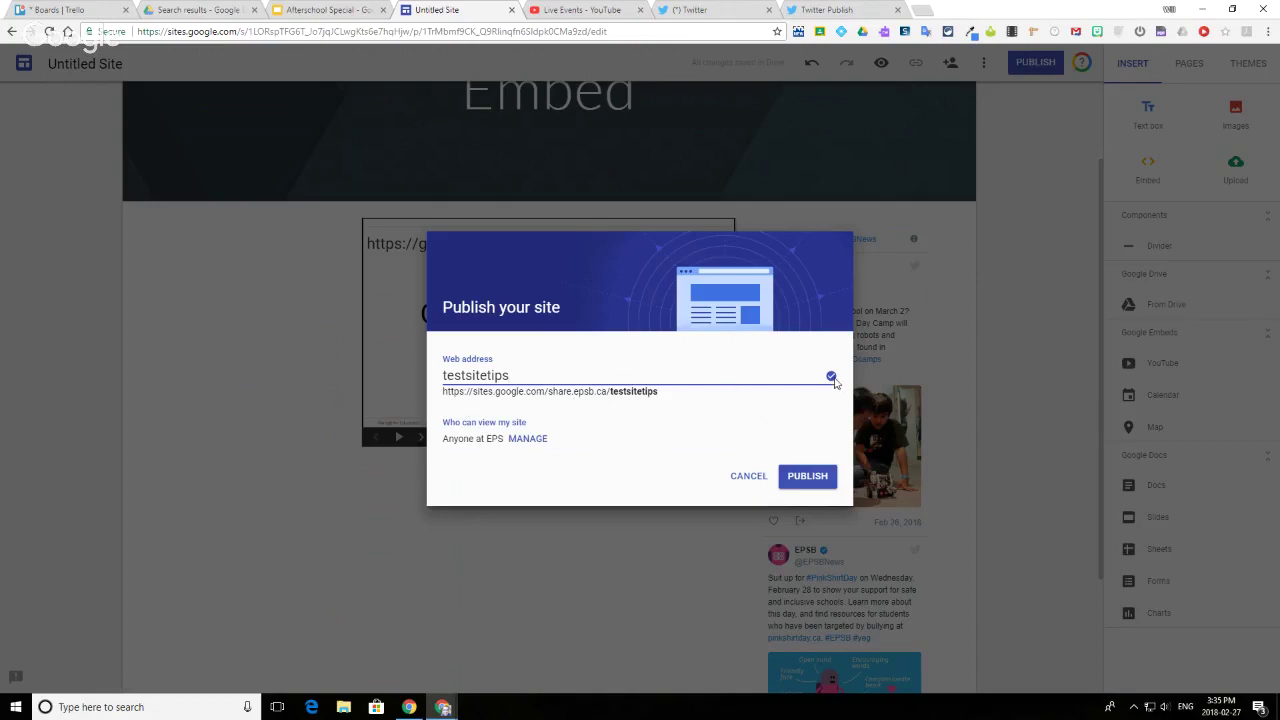
left_click(527, 441)
left_click(520, 438)
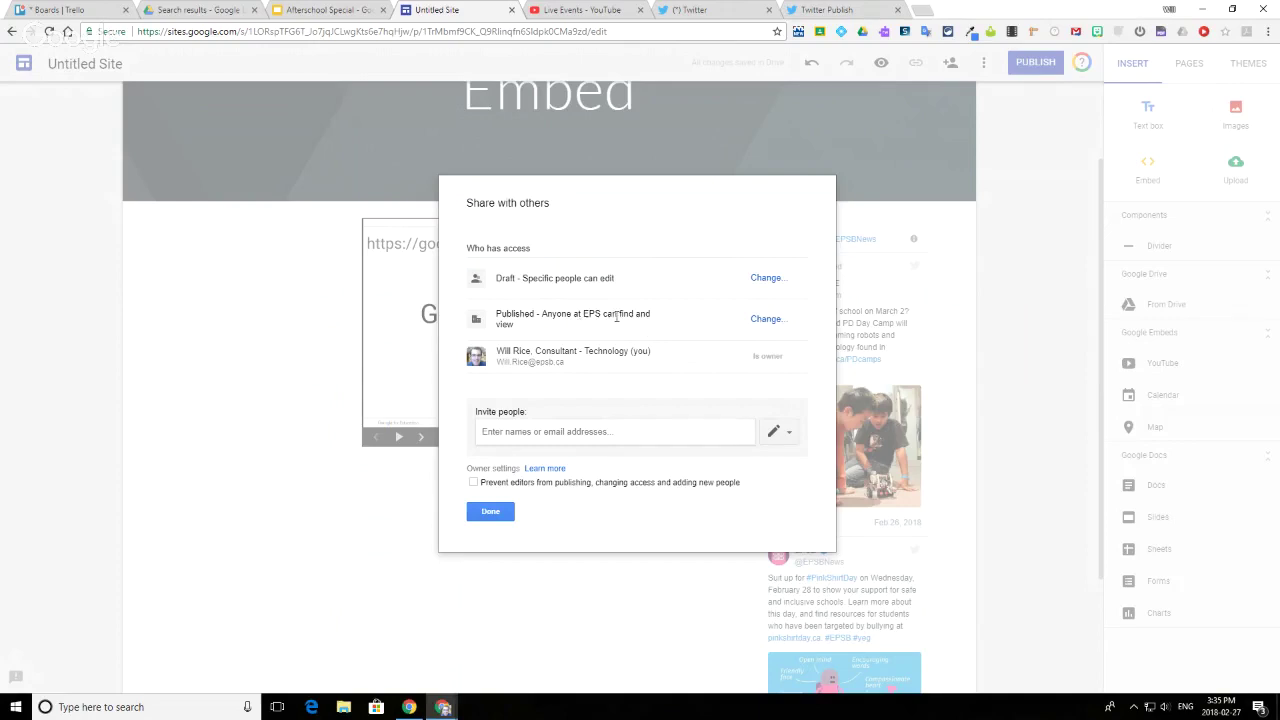
left_click(767, 320)
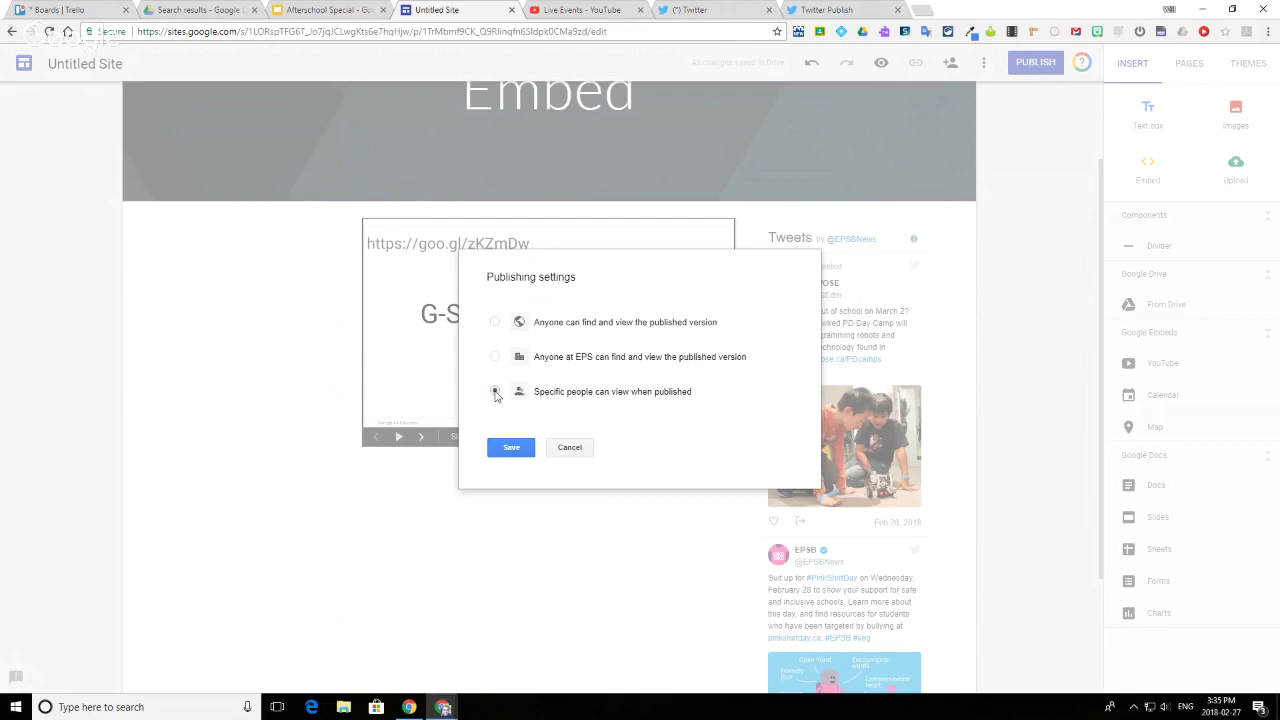
left_click(495, 392)
left_click(523, 452)
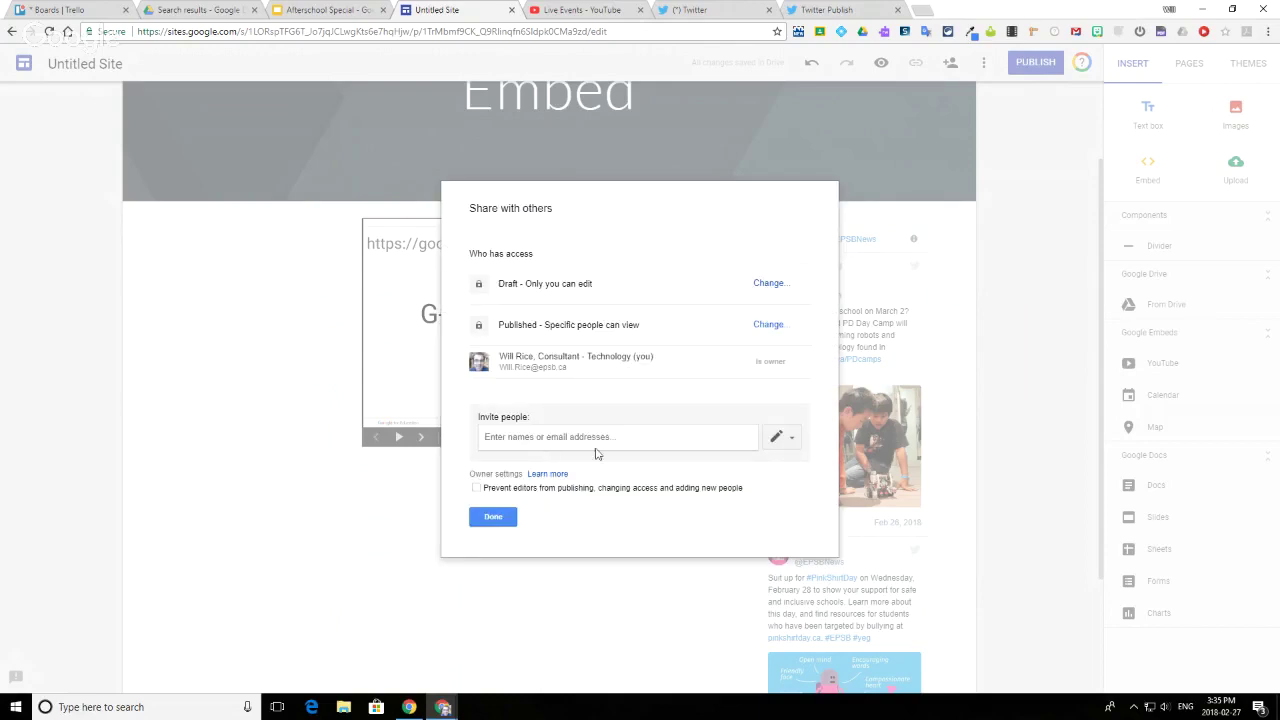
Invite a colleague by name with "Can view published" access, without notifying them
left_click(790, 444)
left_click(791, 440)
left_click(790, 441)
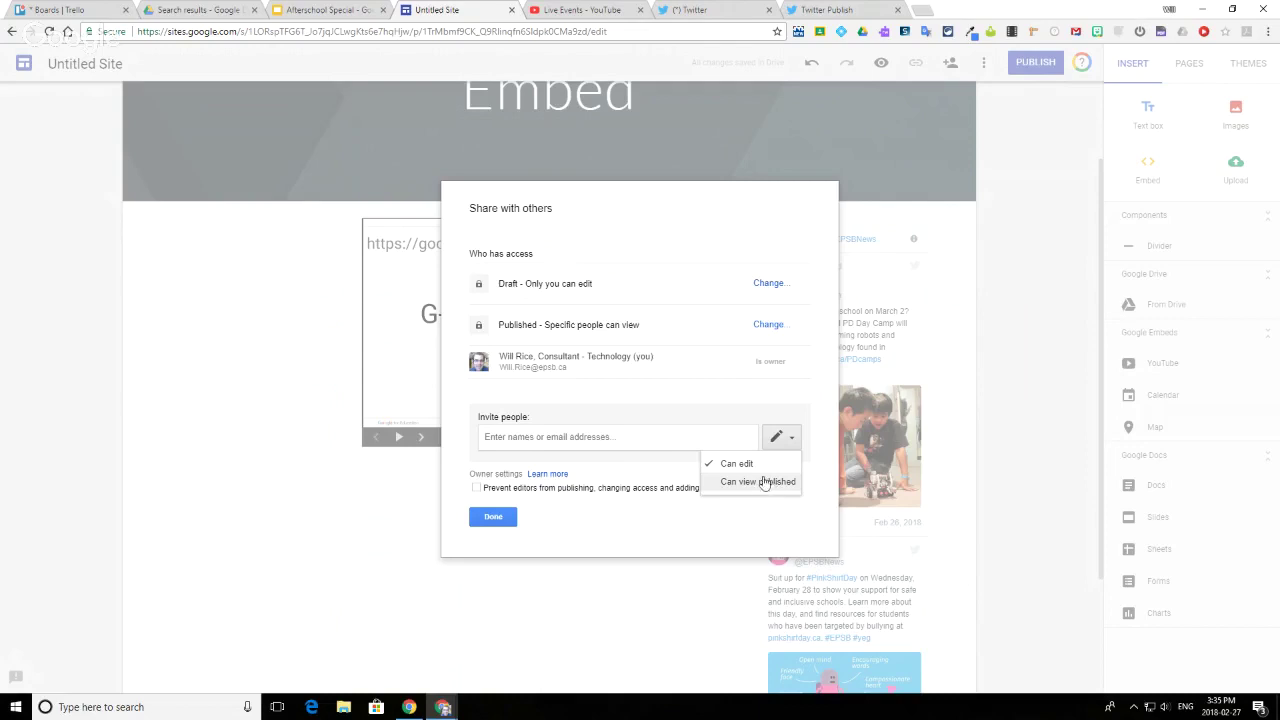
left_click(630, 439)
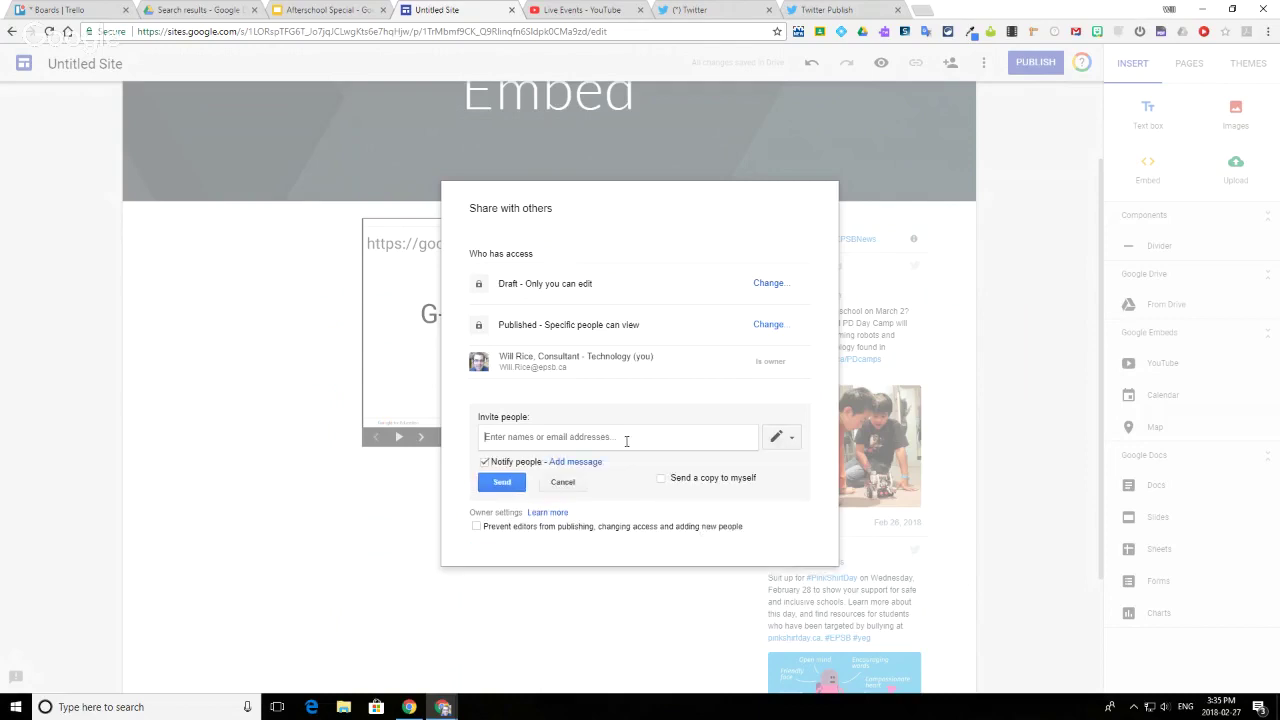
type("Terry")
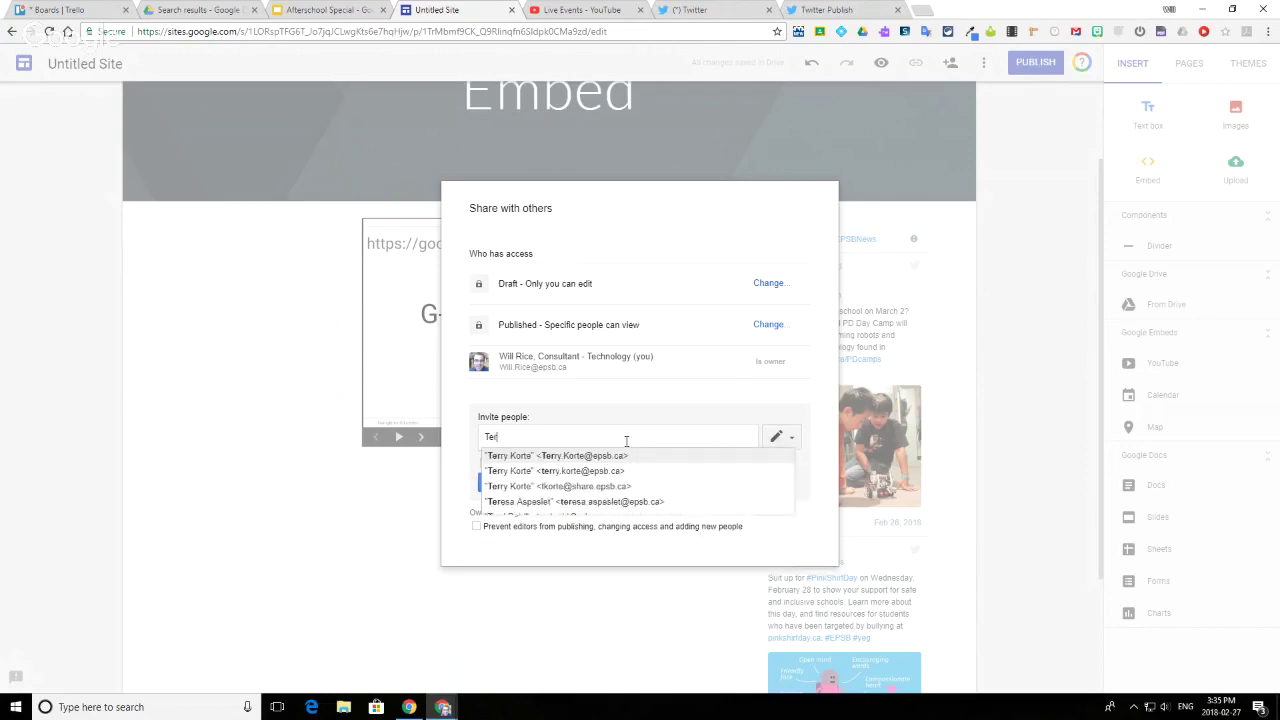
left_click(615, 469)
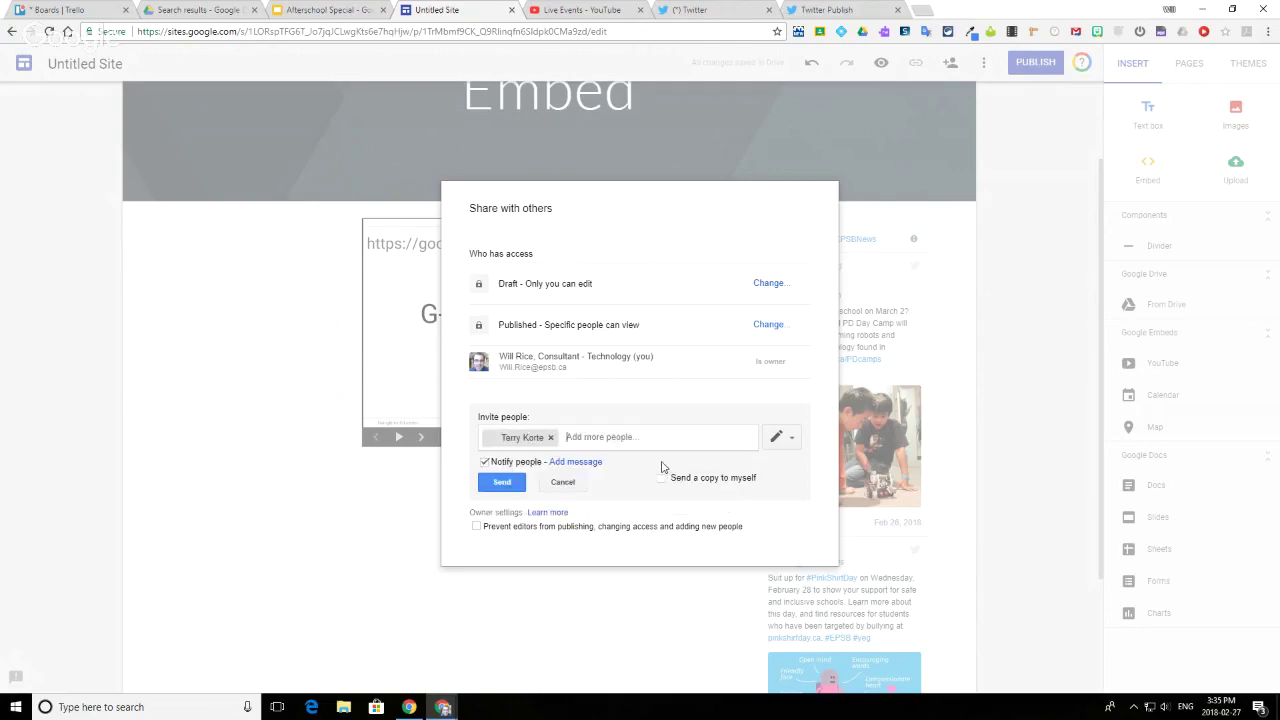
left_click(782, 437)
left_click(758, 482)
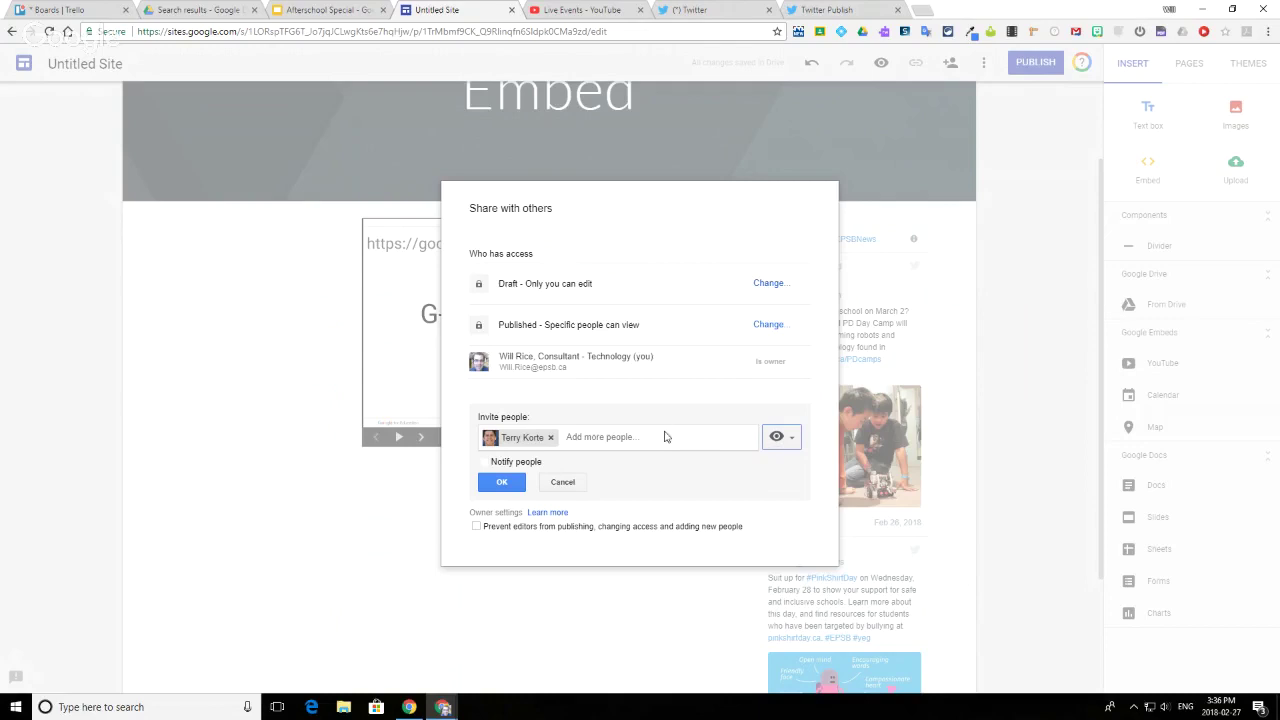
left_click(503, 482)
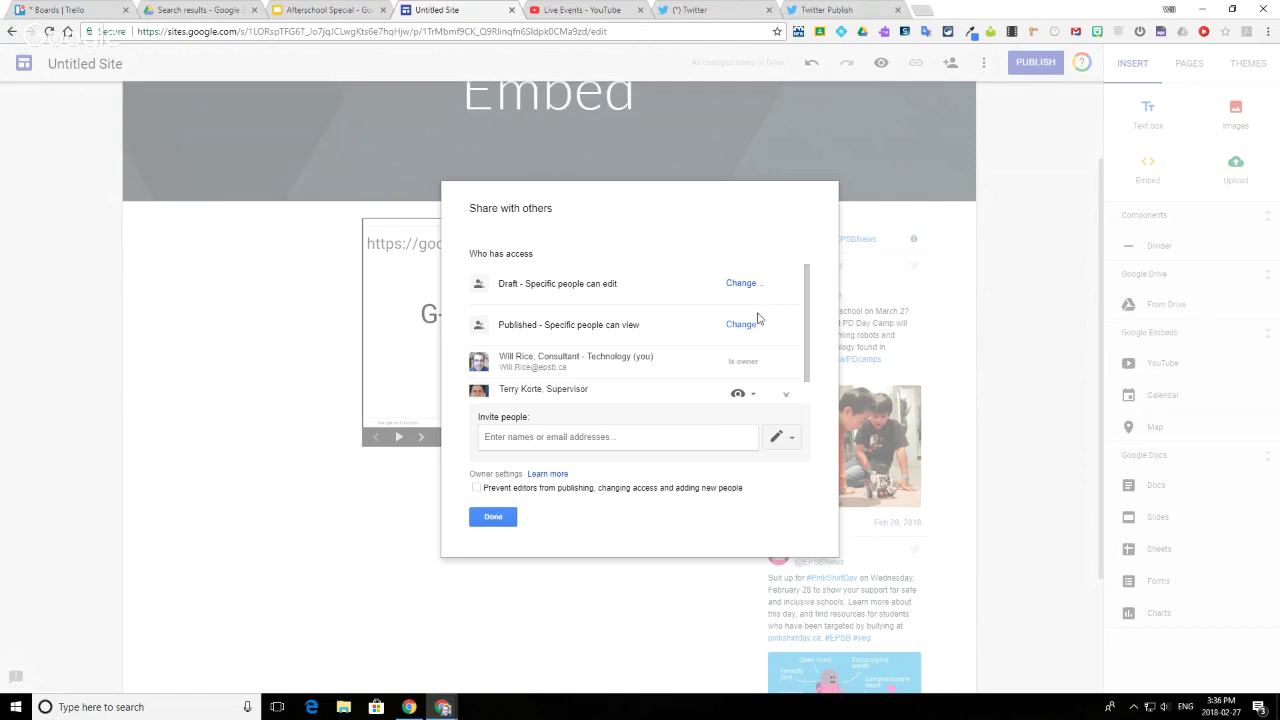
Finish the sharing settings and publish the site
left_click(500, 517)
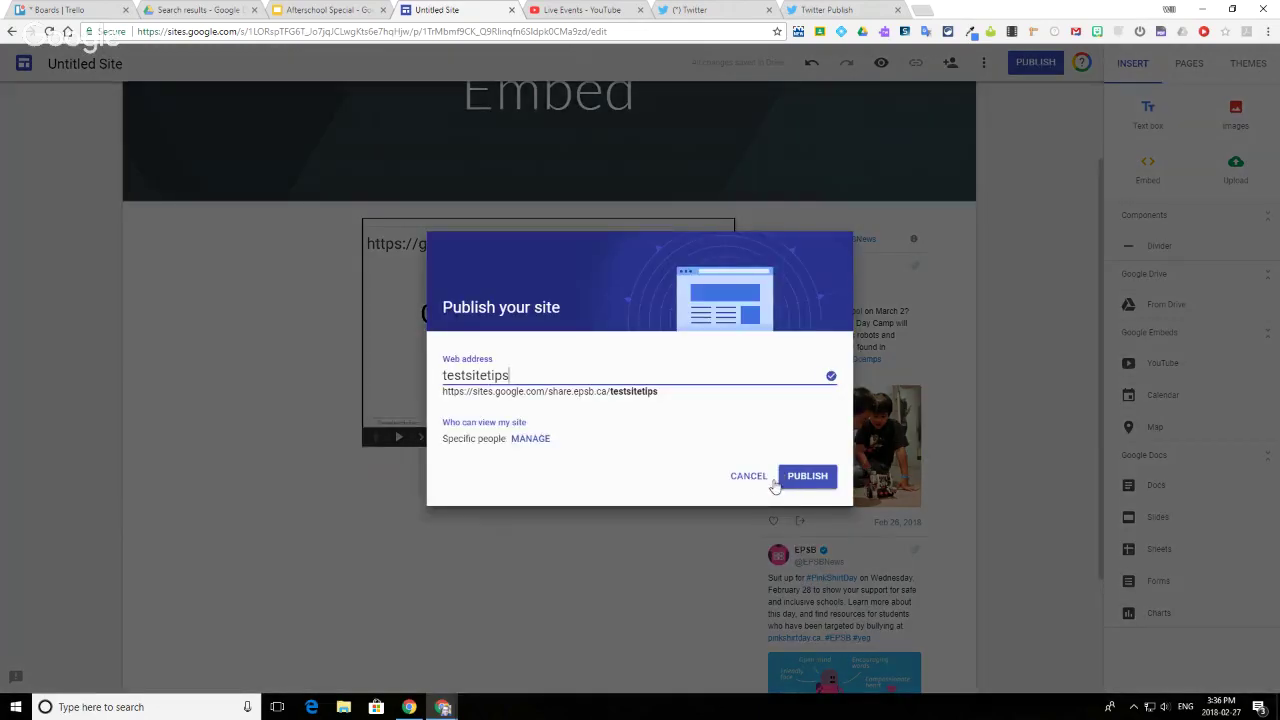
left_click(793, 479)
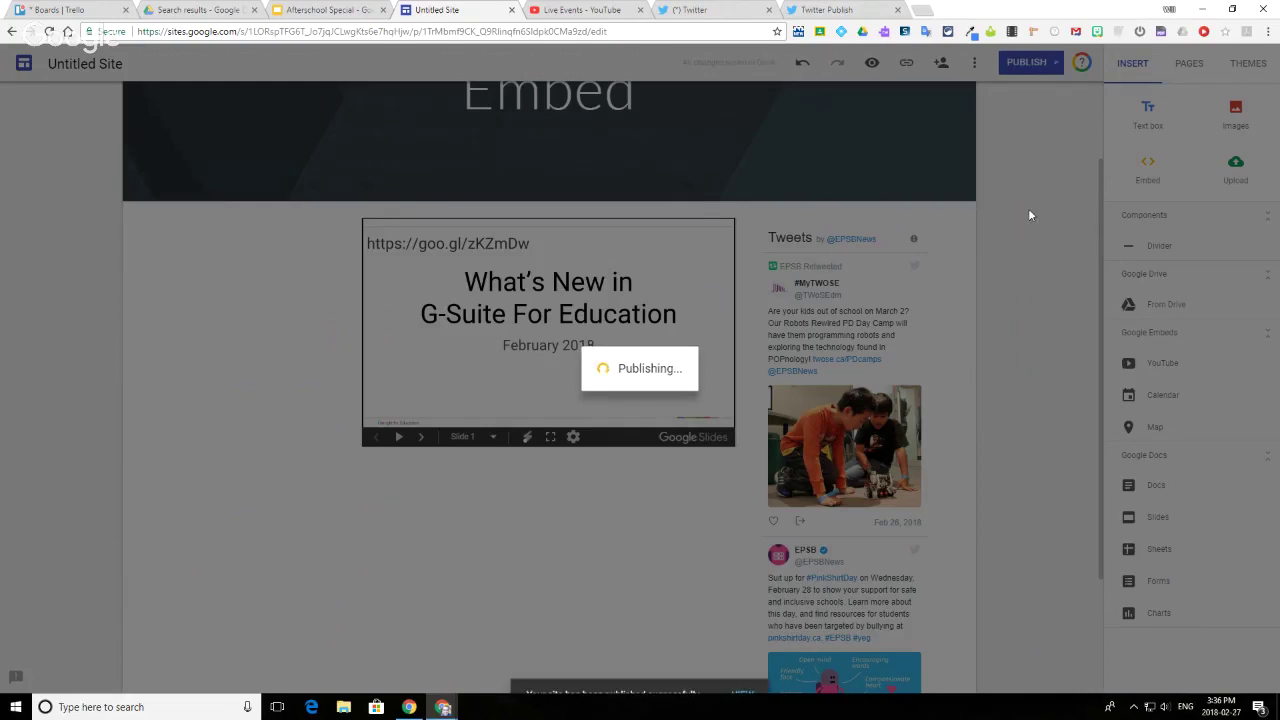
Review the publish options available for the published site, including Unpublish, without choosing one
scroll(1032, 213, "up", 1)
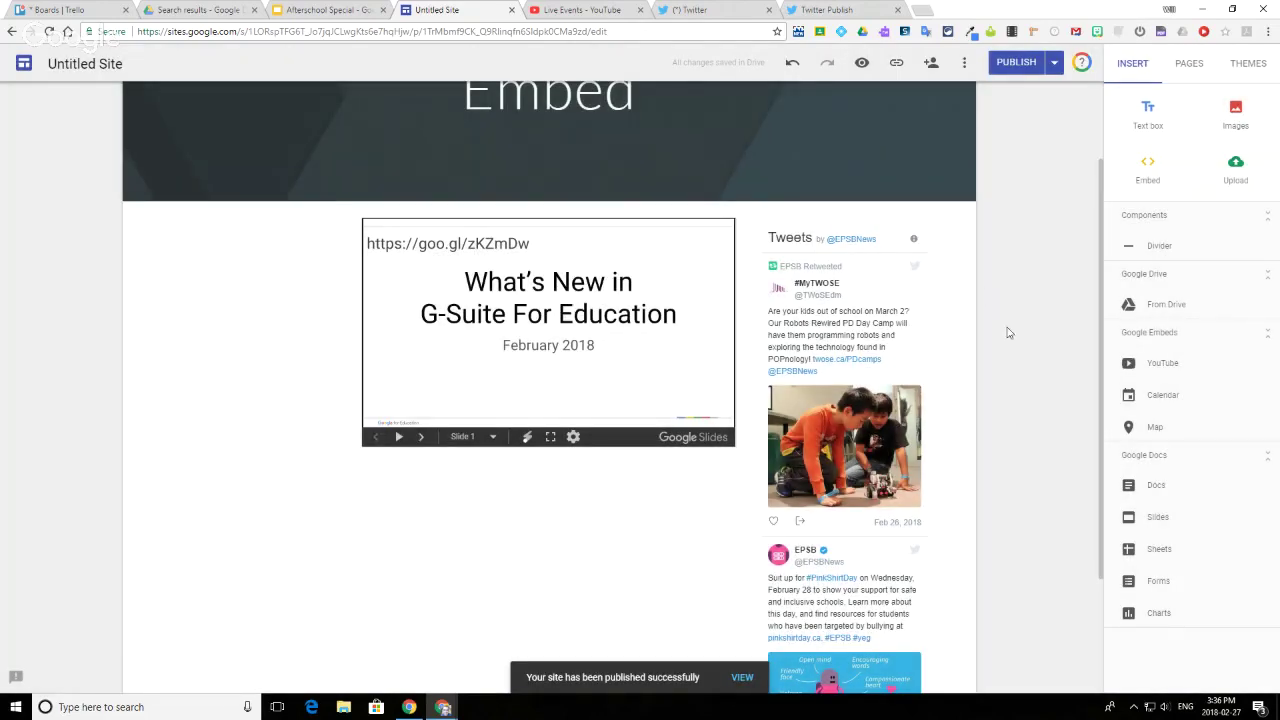
scroll(1012, 365, "up", 1)
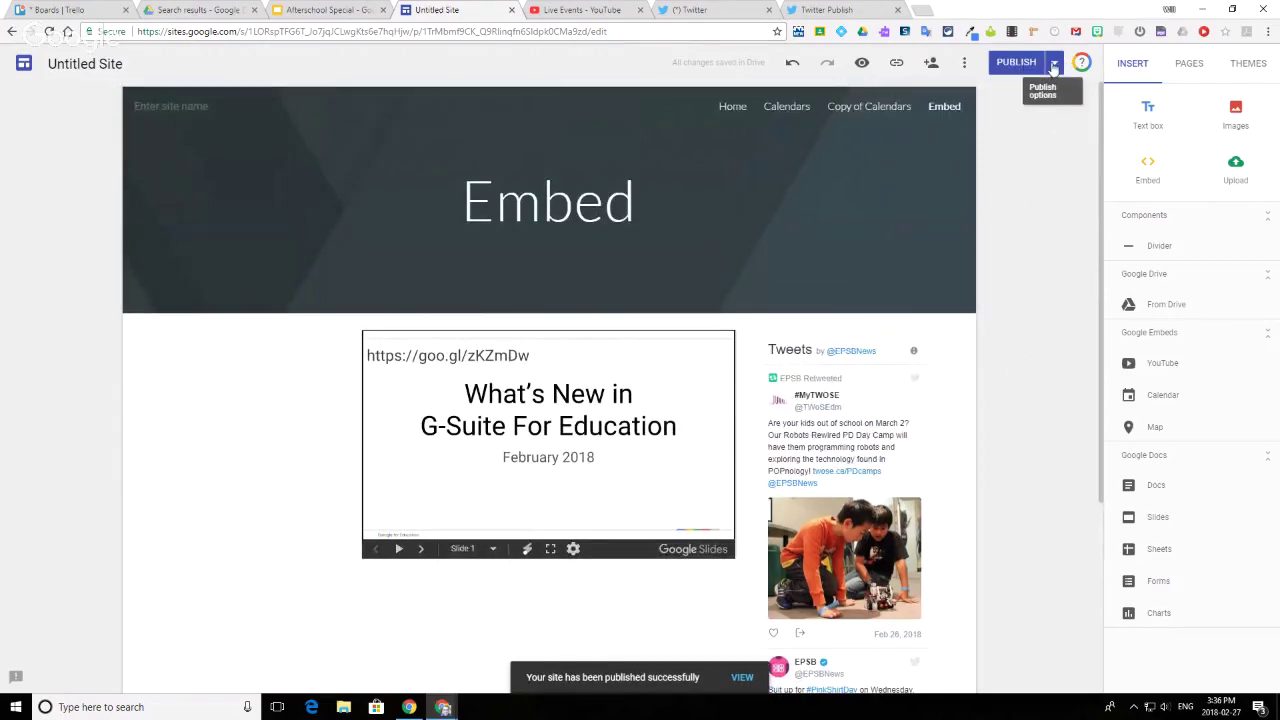
left_click(1053, 63)
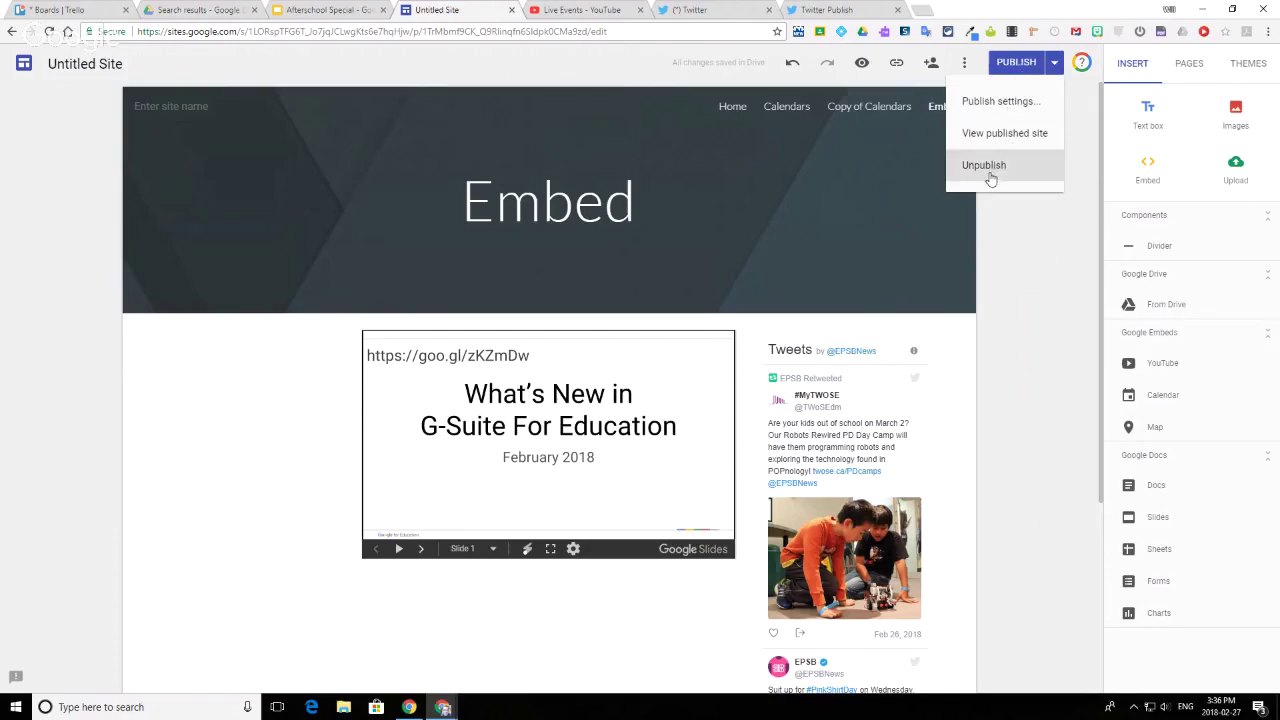
left_click(1032, 262)
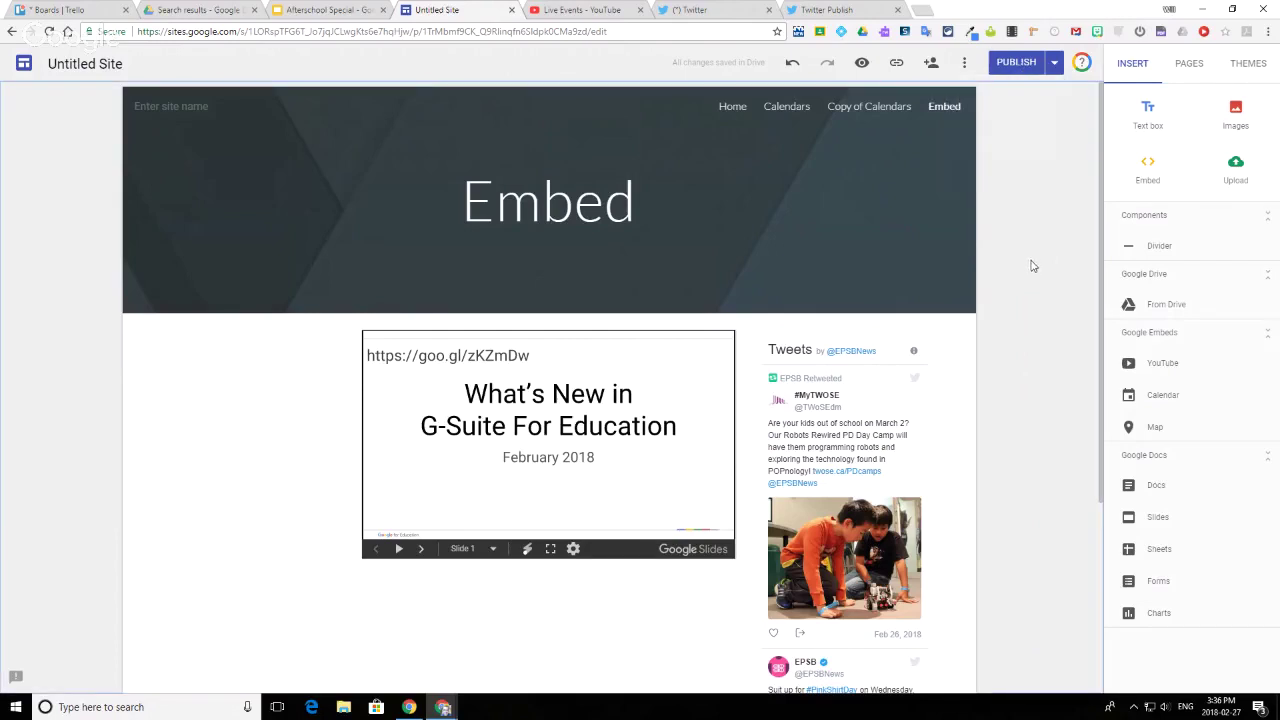